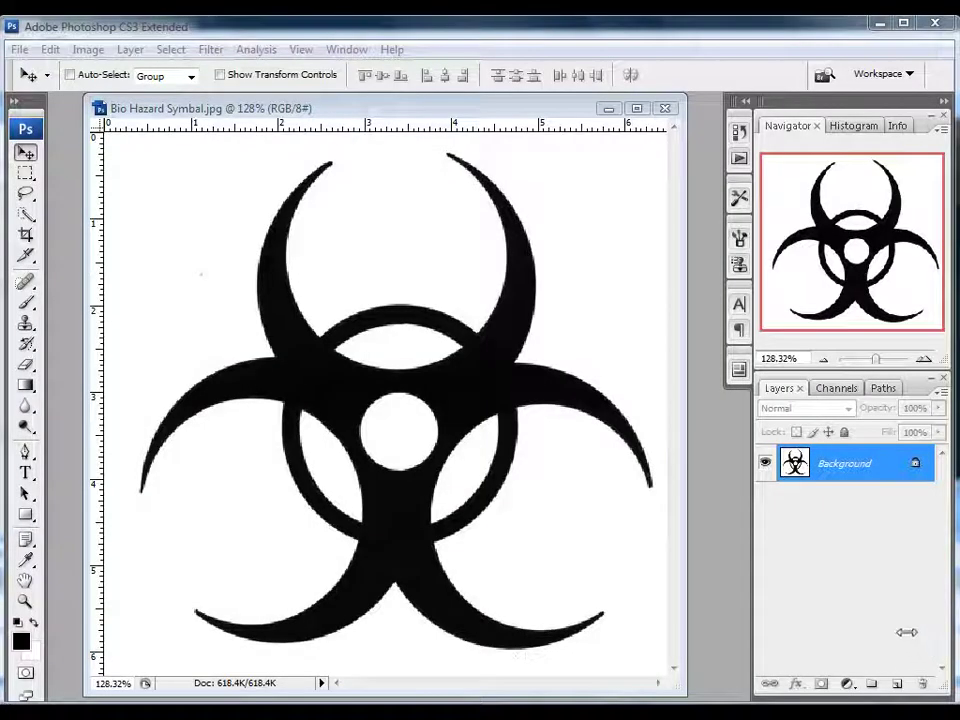
Look through the Channels, Paths and Layers panels and the panel list without changing anything
{"action": "left_click", "coordinate": [135, 264]}
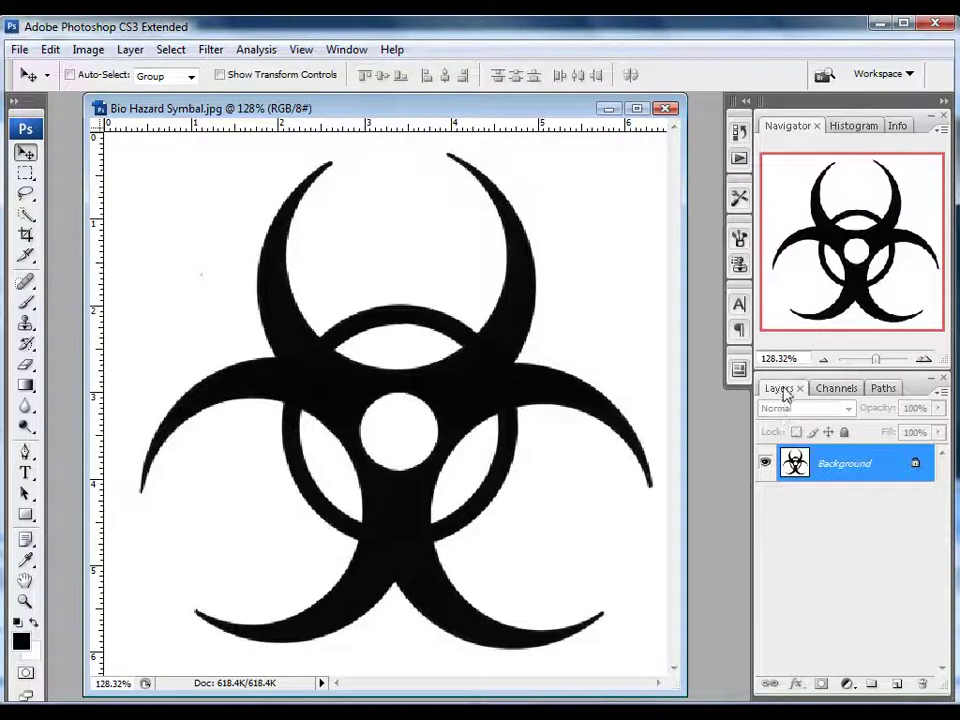
{"action": "left_click", "coordinate": [838, 390]}
{"action": "left_click", "coordinate": [880, 388]}
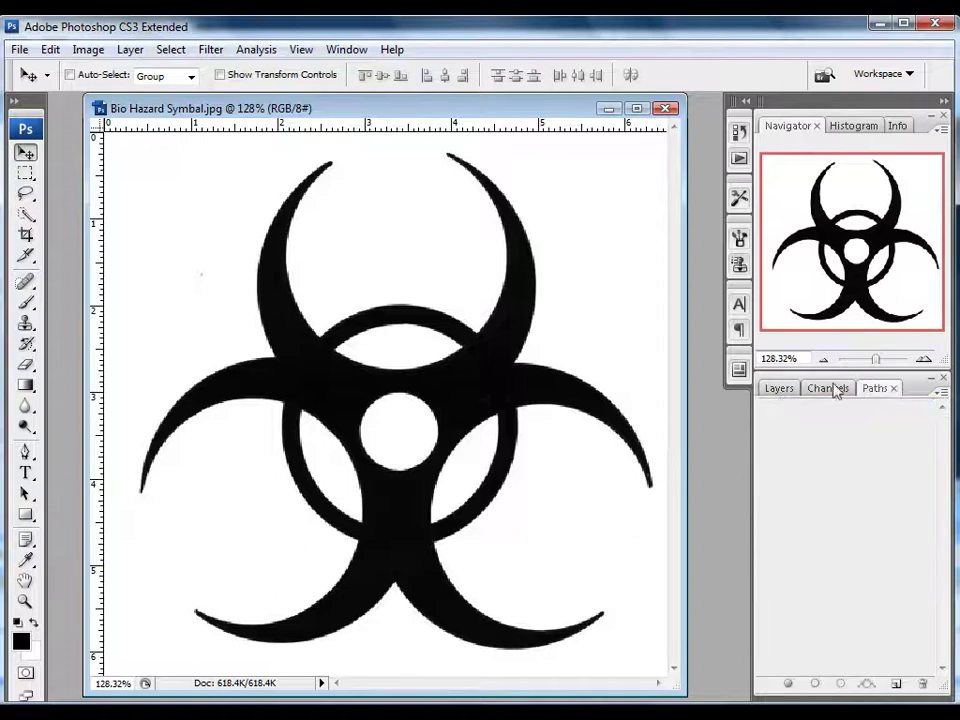
{"action": "left_click", "coordinate": [773, 390]}
{"action": "left_click", "coordinate": [348, 50]}
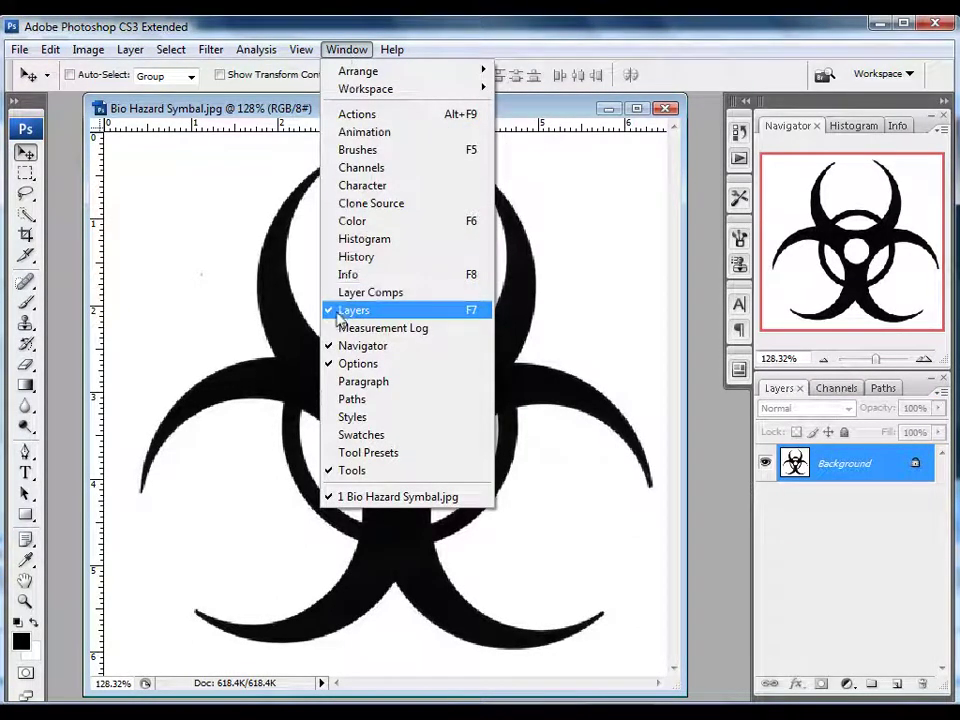
{"action": "left_click", "coordinate": [863, 556]}
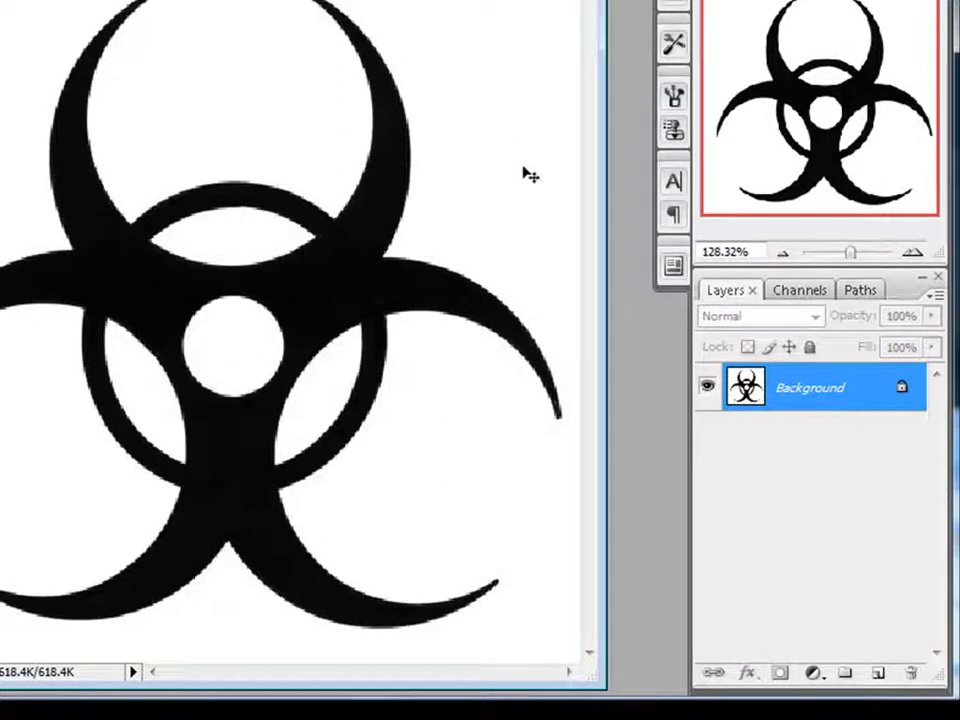
Convert the Background layer into an editable layer named Layer 0
{"action": "double_click", "coordinate": [821, 392]}
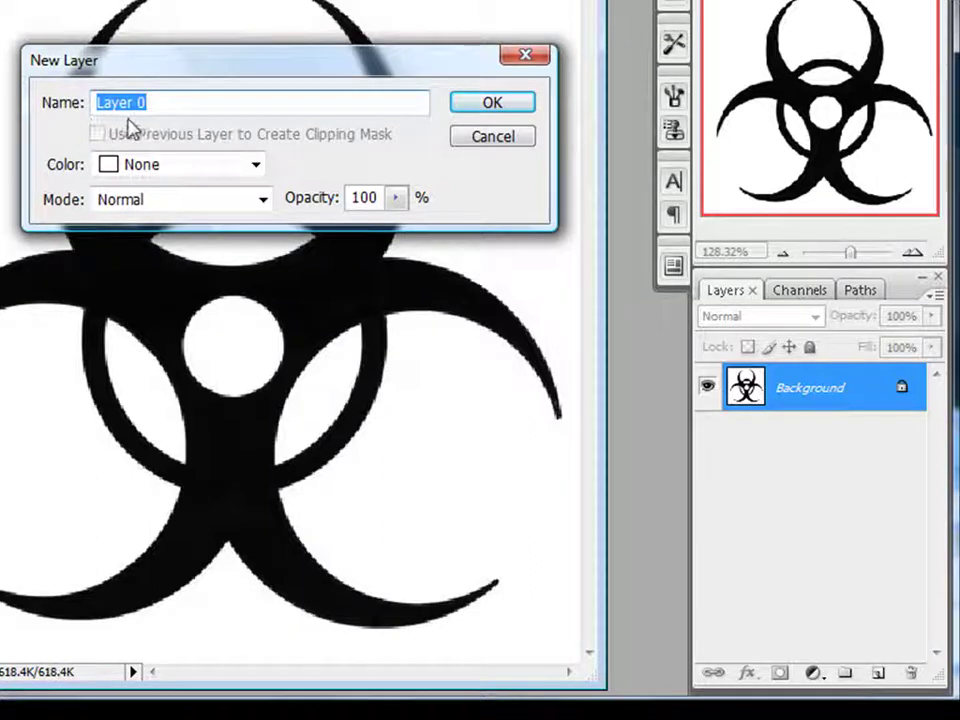
{"action": "left_click", "coordinate": [163, 101]}
{"action": "left_click_drag", "start_coordinate": [163, 101], "coordinate": [72, 107]}
{"action": "left_click", "coordinate": [507, 112]}
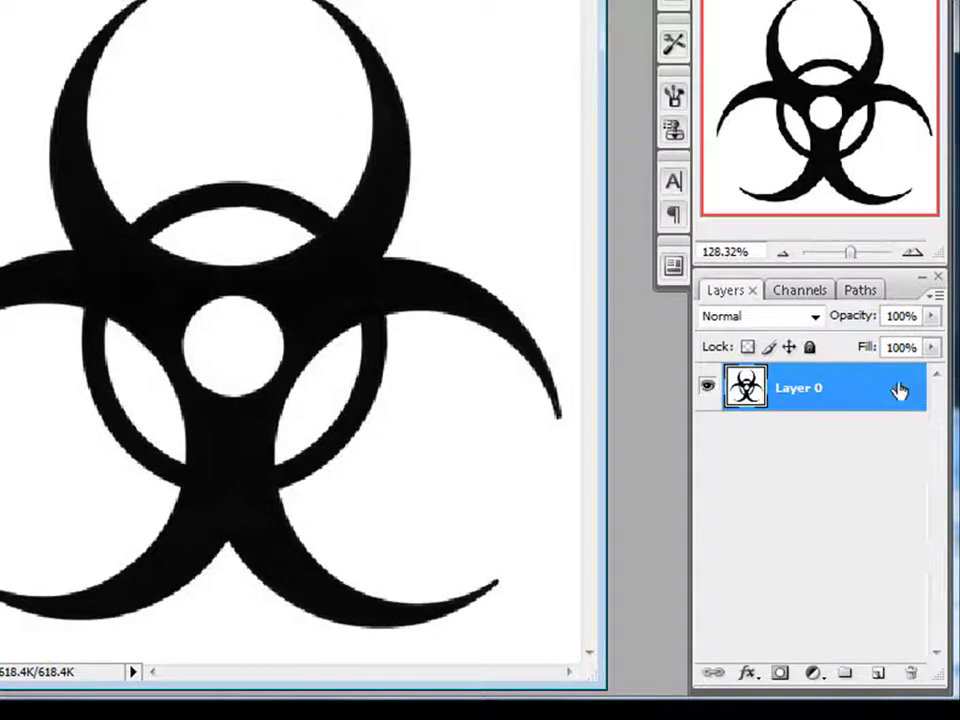
{"action": "left_click", "coordinate": [931, 315]}
{"action": "mouse_move", "coordinate": [933, 345]}
{"action": "left_mouse_down"}
{"action": "mouse_move", "coordinate": [866, 345]}
{"action": "mouse_move", "coordinate": [938, 344]}
{"action": "left_mouse_up"}
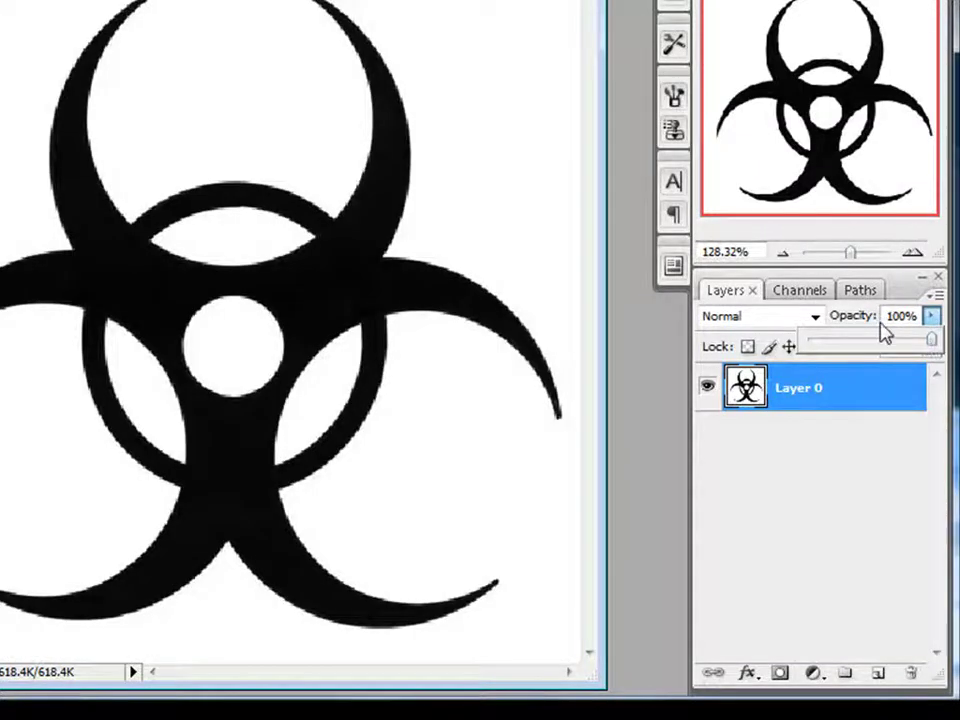
{"action": "left_click_drag", "start_coordinate": [937, 345], "coordinate": [940, 349]}
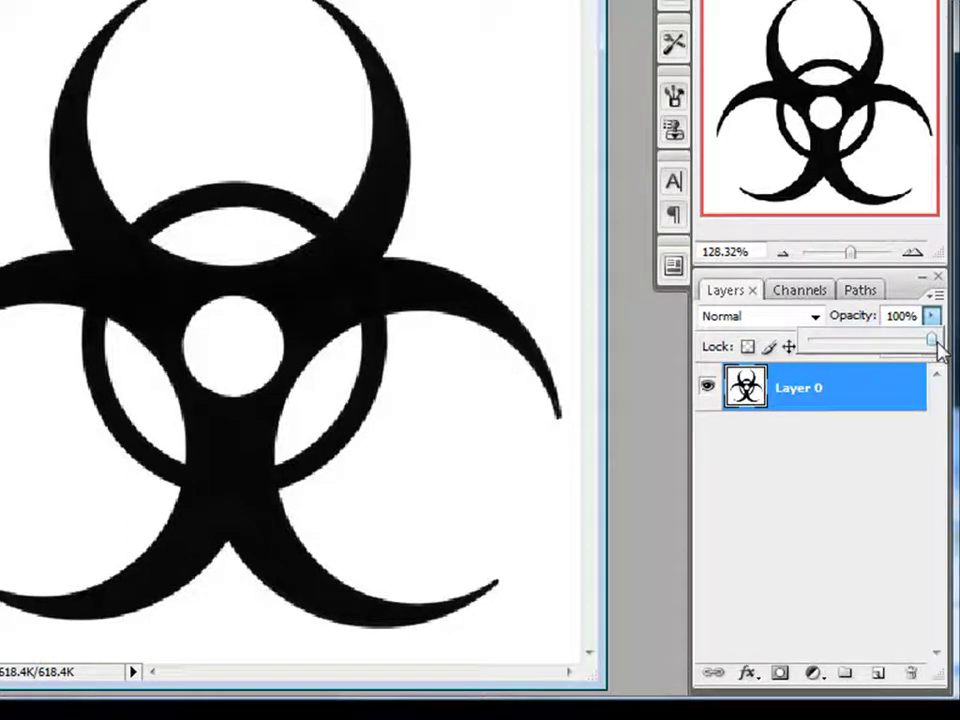
{"action": "left_click_drag", "start_coordinate": [934, 343], "coordinate": [808, 343]}
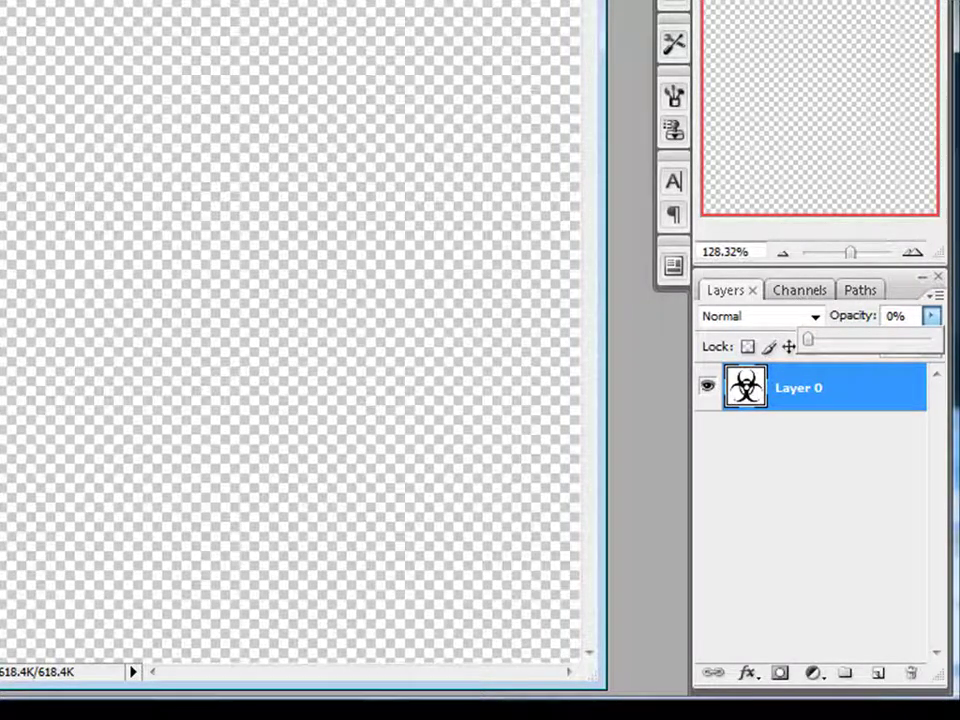
{"action": "left_click_drag", "start_coordinate": [808, 345], "coordinate": [940, 358]}
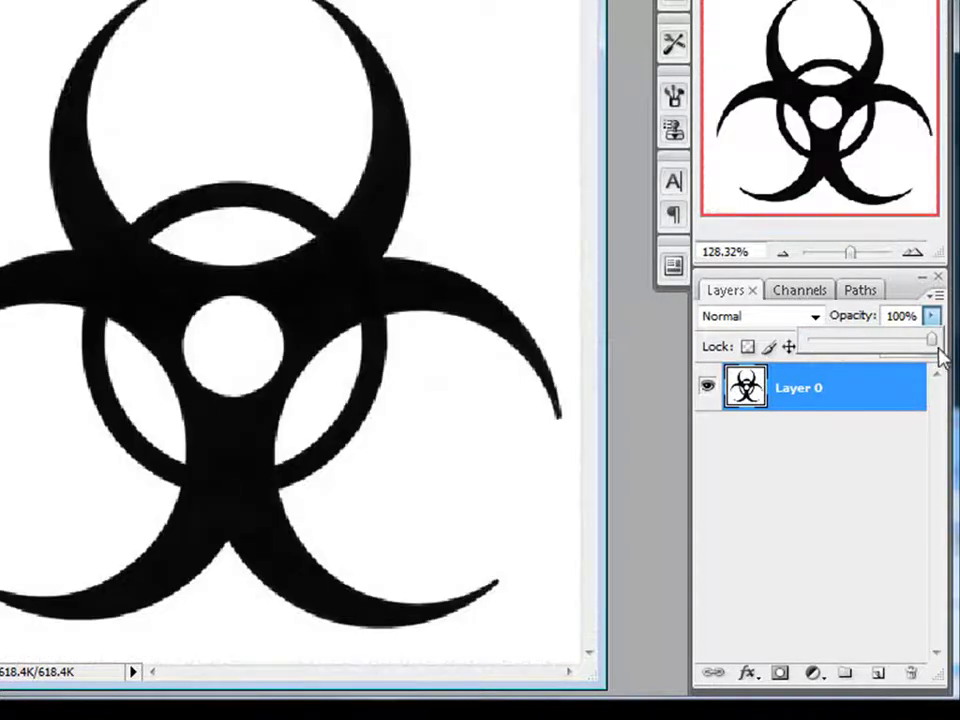
{"action": "left_click", "coordinate": [816, 470]}
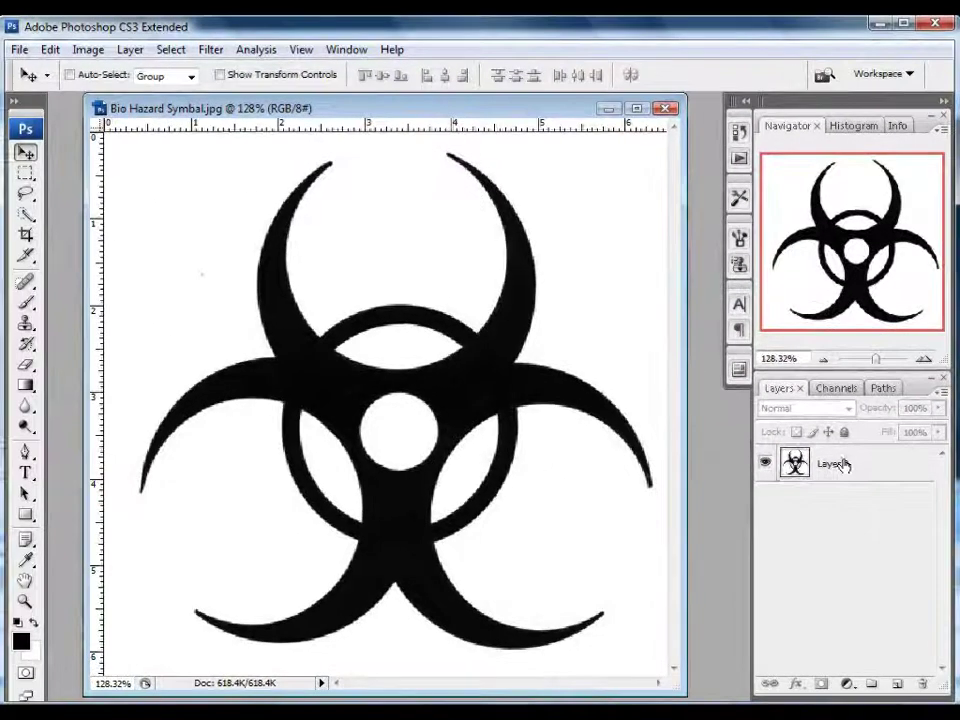
{"action": "left_click", "coordinate": [845, 465]}
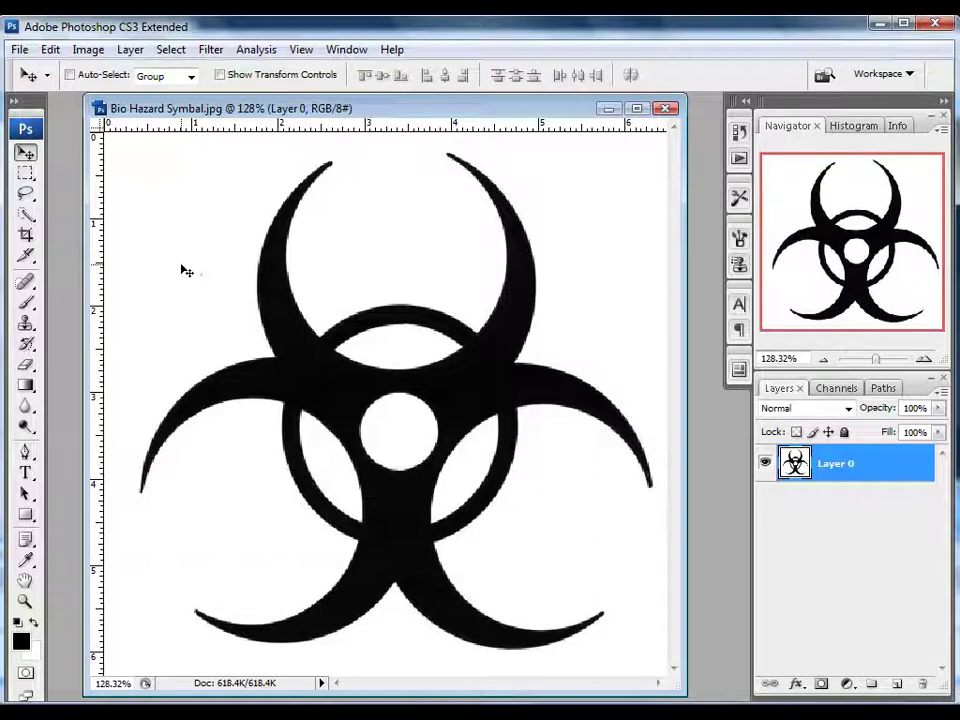
Select the Magic Wand Tool, checking its flyout beside the Quick Selection Tool
{"action": "left_click", "coordinate": [27, 215]}
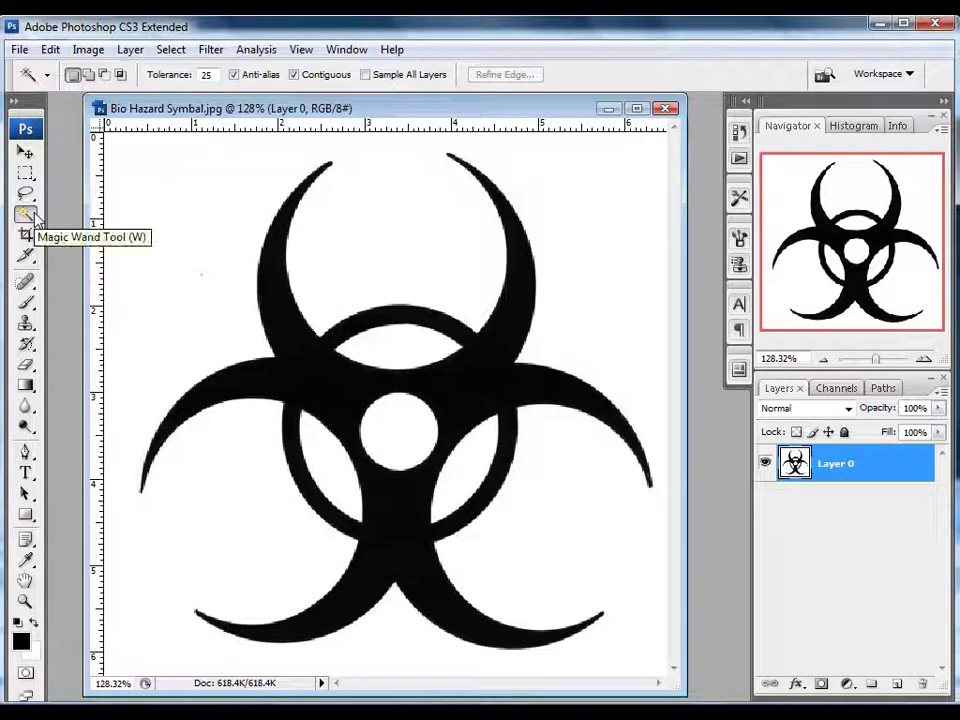
{"action": "left_click", "coordinate": [343, 50]}
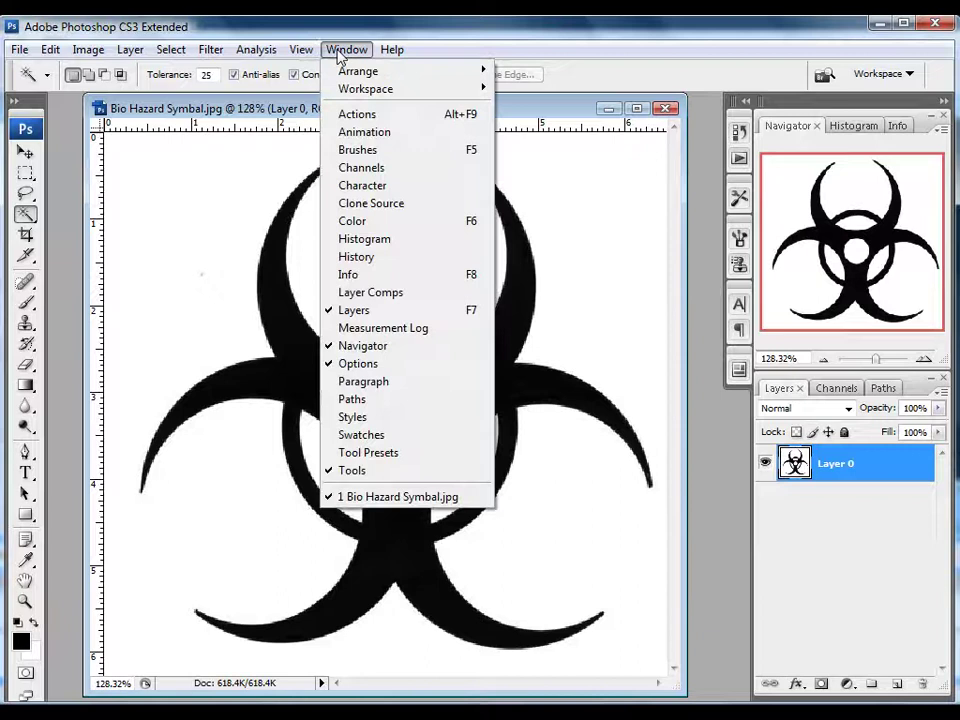
{"action": "left_click", "coordinate": [27, 215]}
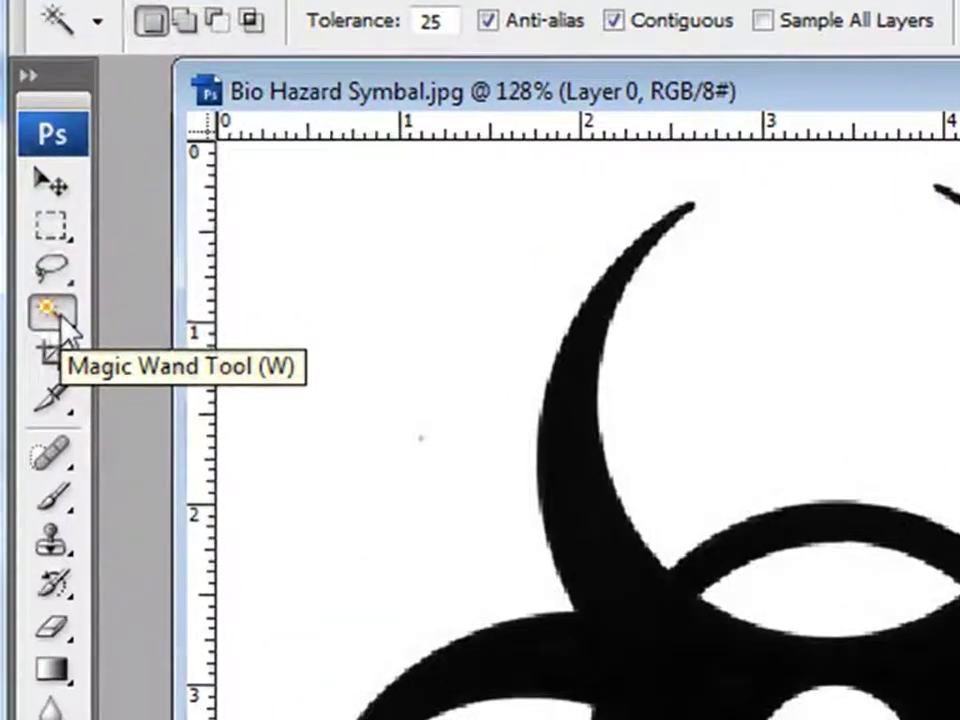
{"action": "left_click", "coordinate": [60, 318]}
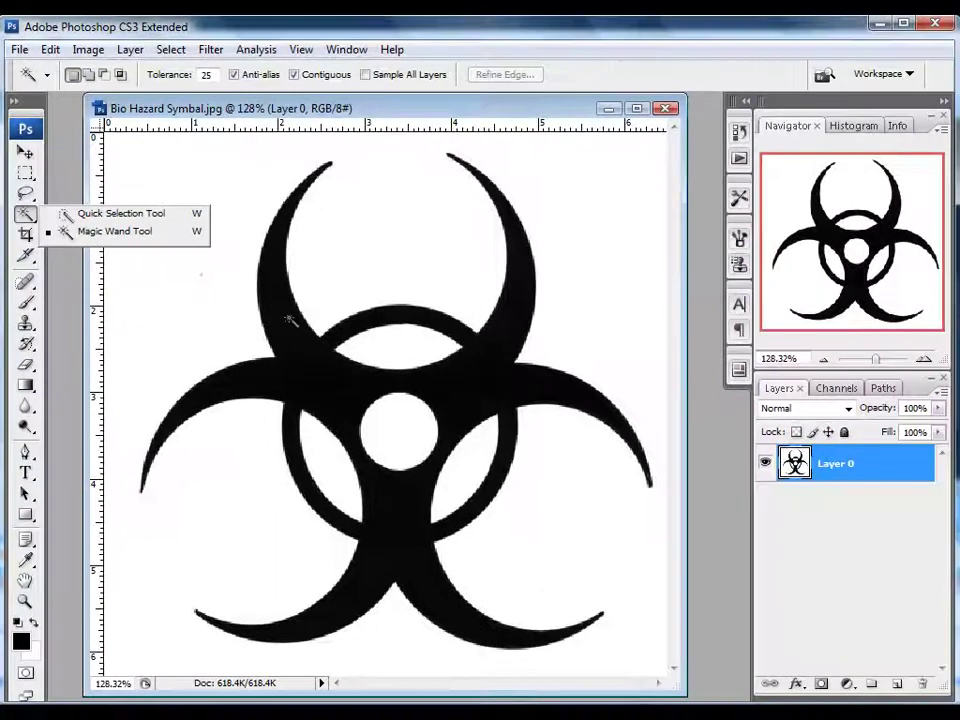
Magic-wand select the white centre circle and delete it to transparency
{"action": "left_click", "coordinate": [294, 335]}
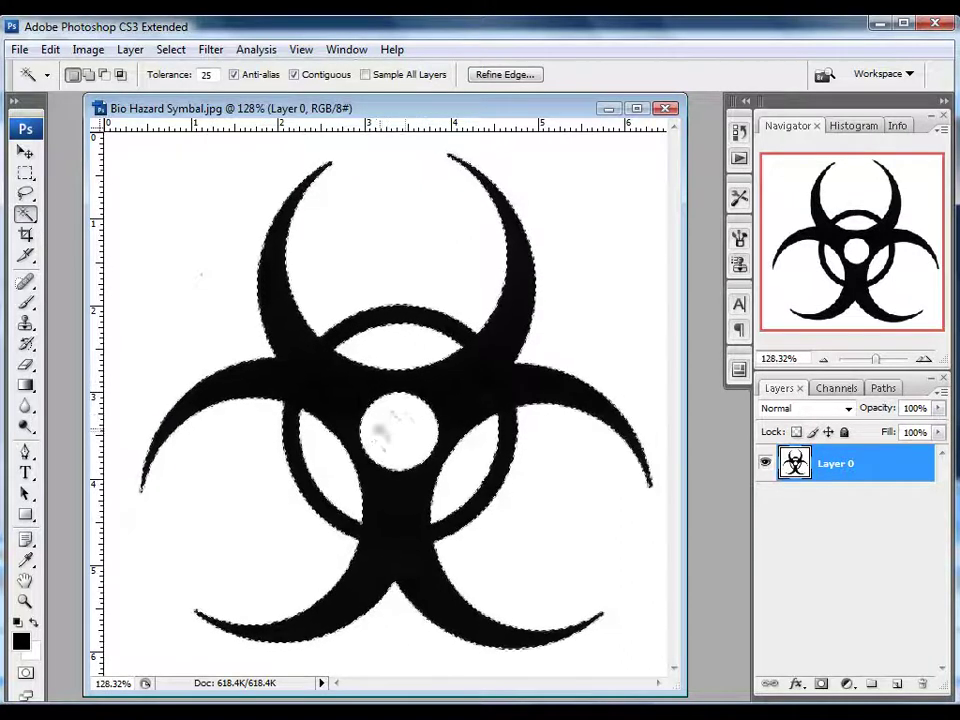
{"action": "left_click", "coordinate": [405, 430]}
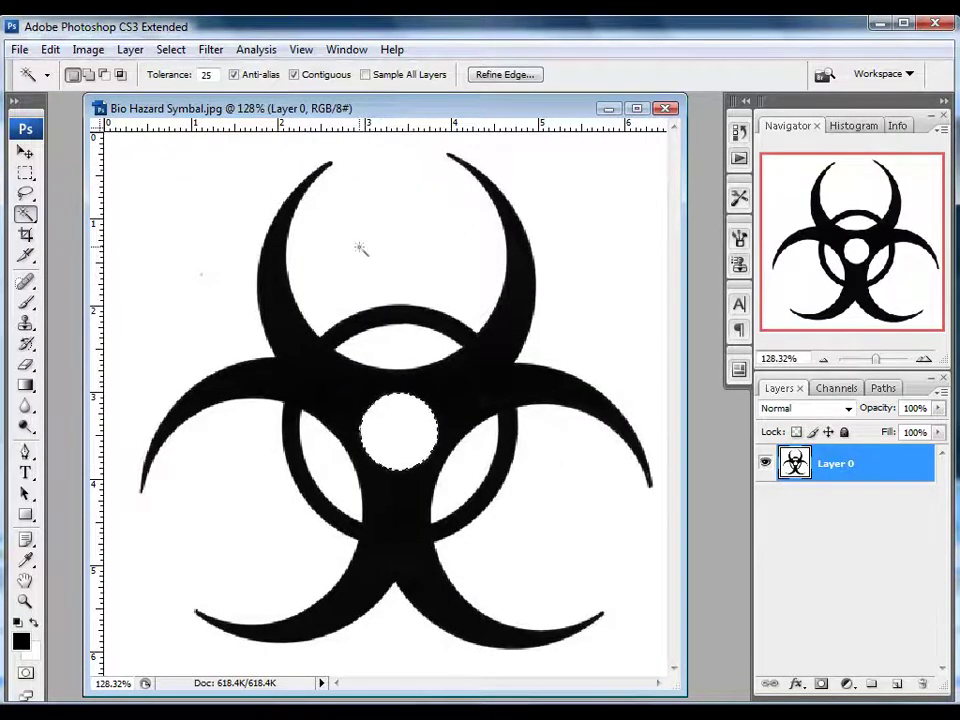
{"action": "key", "text": "Delete"}
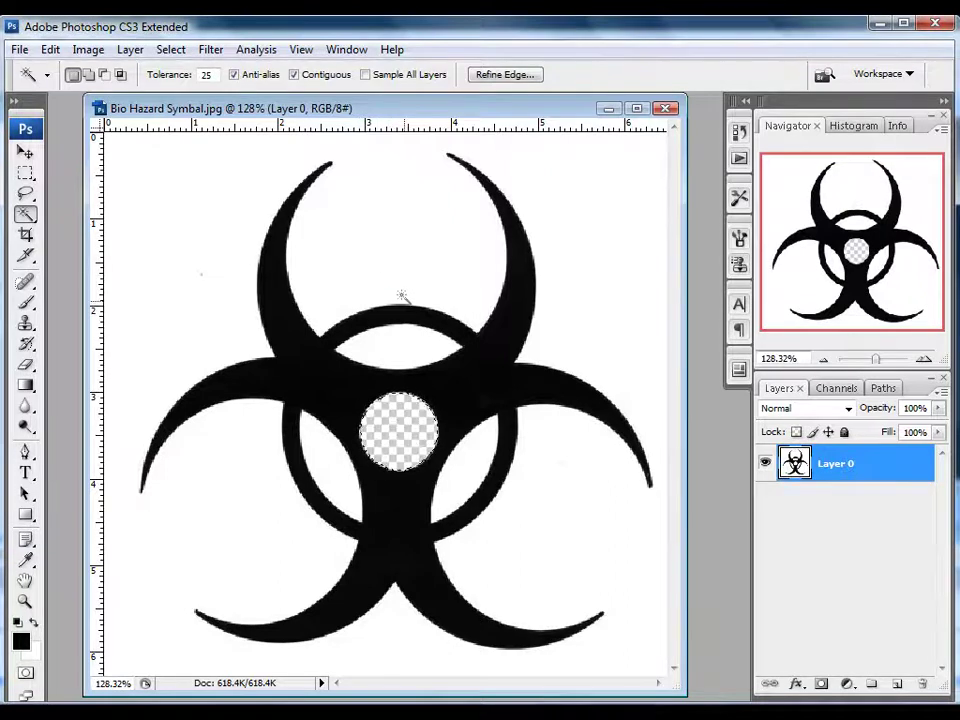
Shift-select the remaining white background areas and delete them to transparency
{"action": "left_click", "coordinate": [398, 339]}
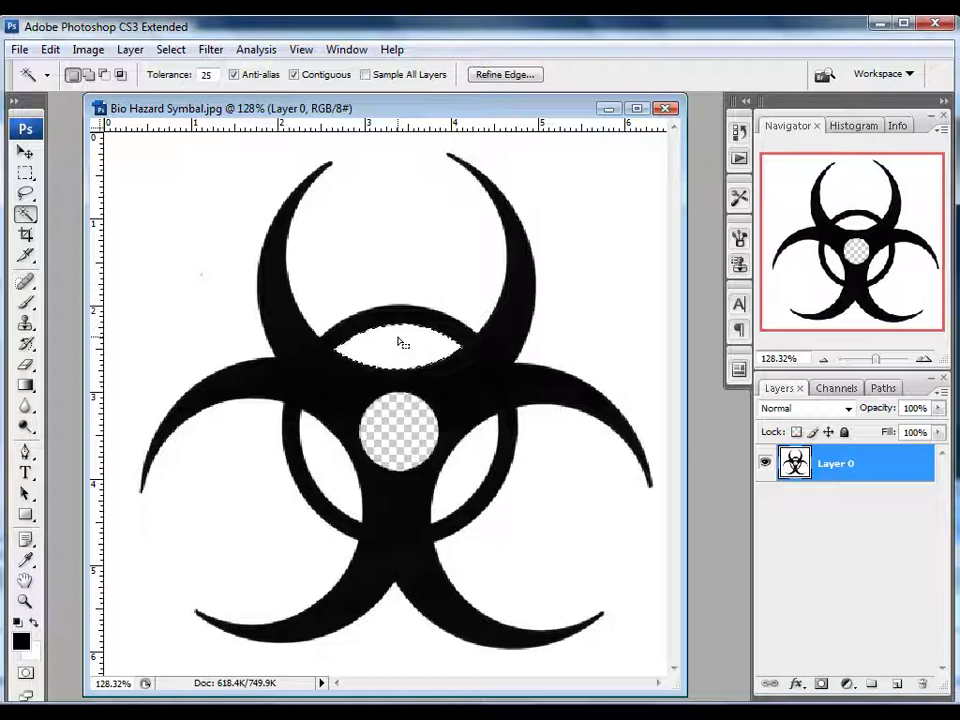
{"action": "key", "text": "shift"}
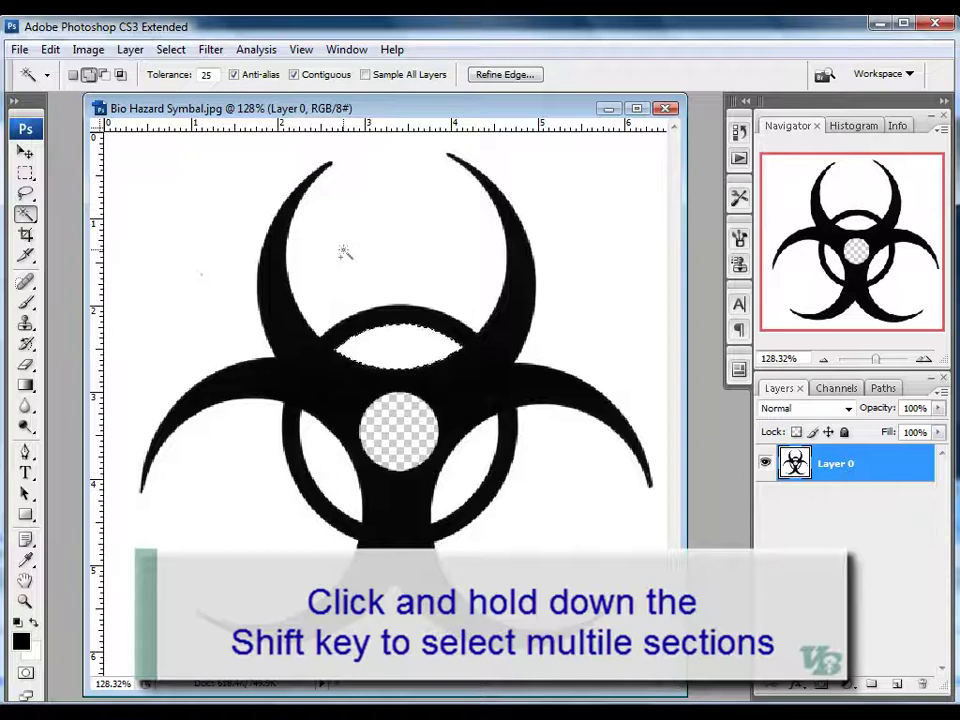
{"action": "left_click", "coordinate": [344, 252], "text": "shift"}
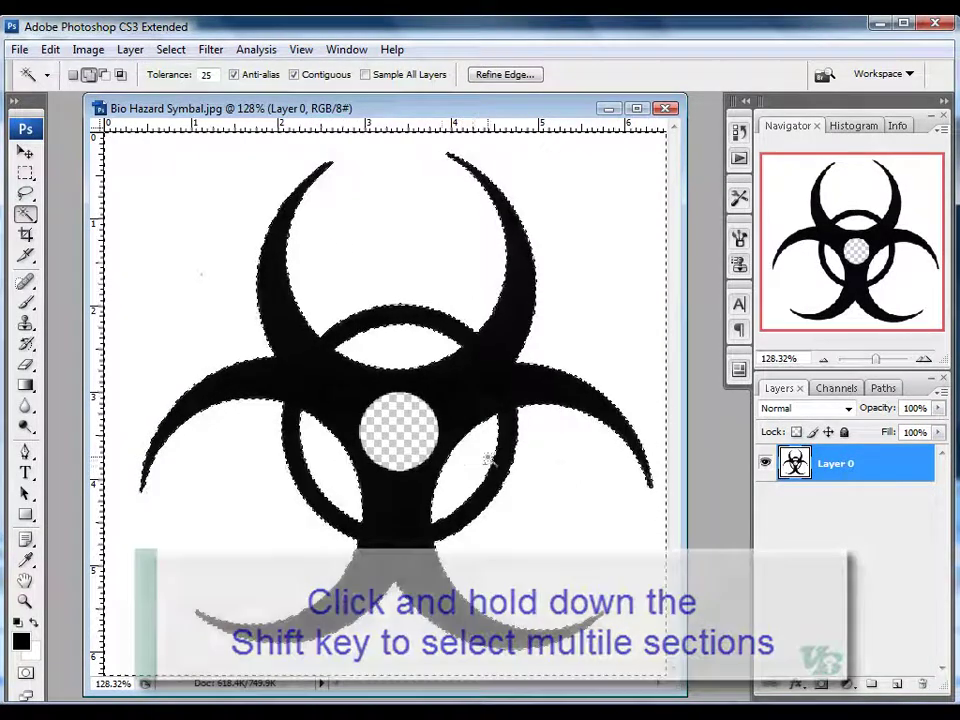
{"action": "key", "text": "Delete"}
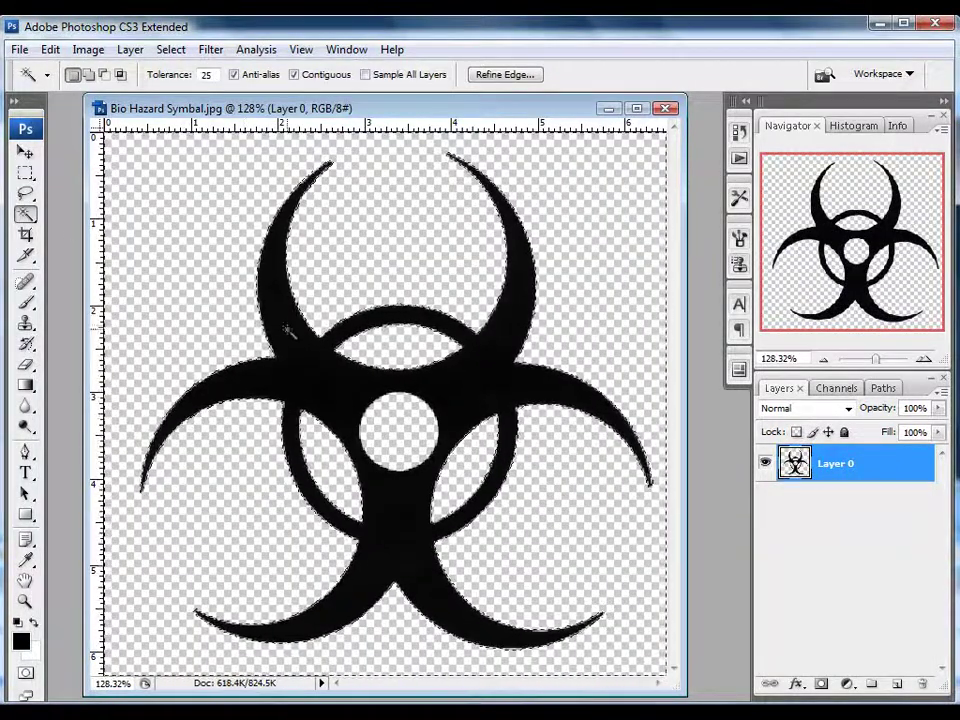
{"action": "left_click", "coordinate": [170, 50]}
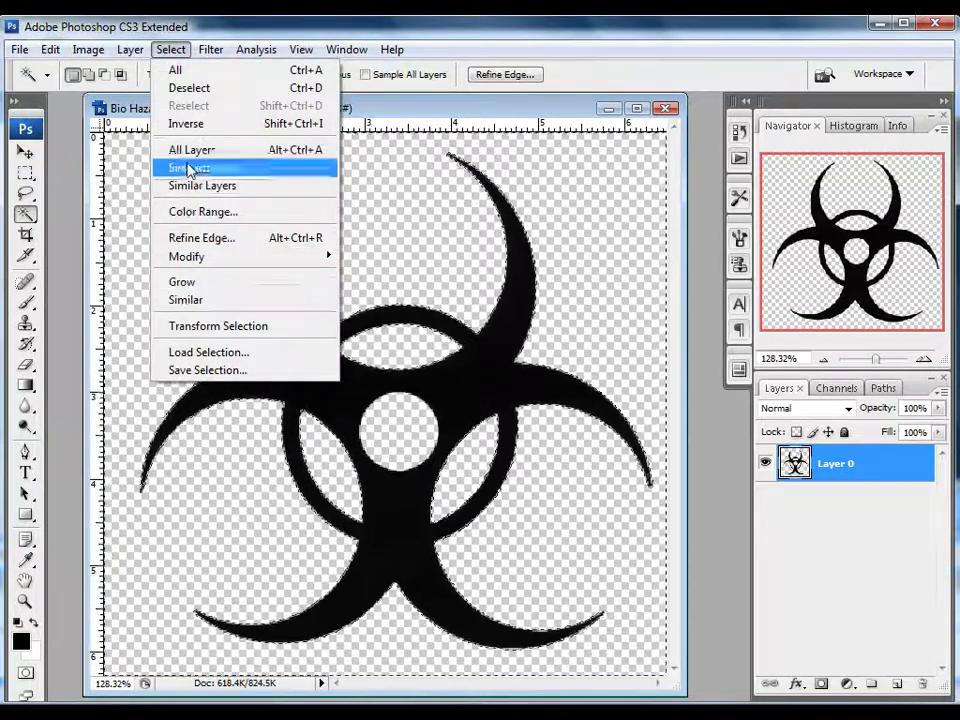
Remove the marching-ants selection with Select > Deselect
{"action": "left_click", "coordinate": [184, 90]}
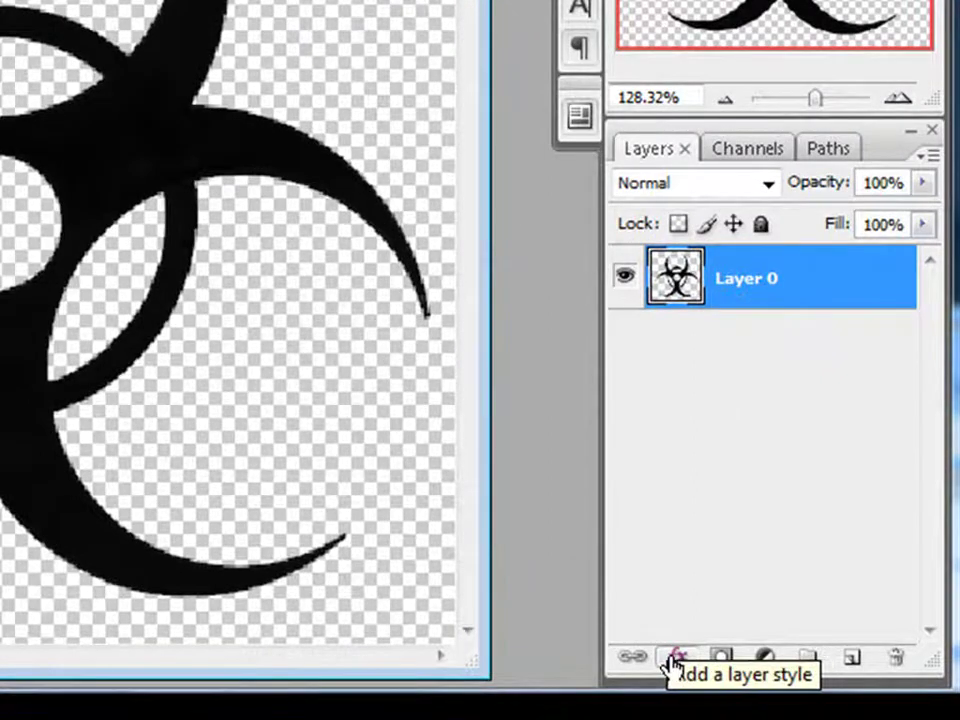
Add a bright red (fe1515) Color Overlay to Layer 0, then hide it to compare with black
{"action": "left_click", "coordinate": [674, 660]}
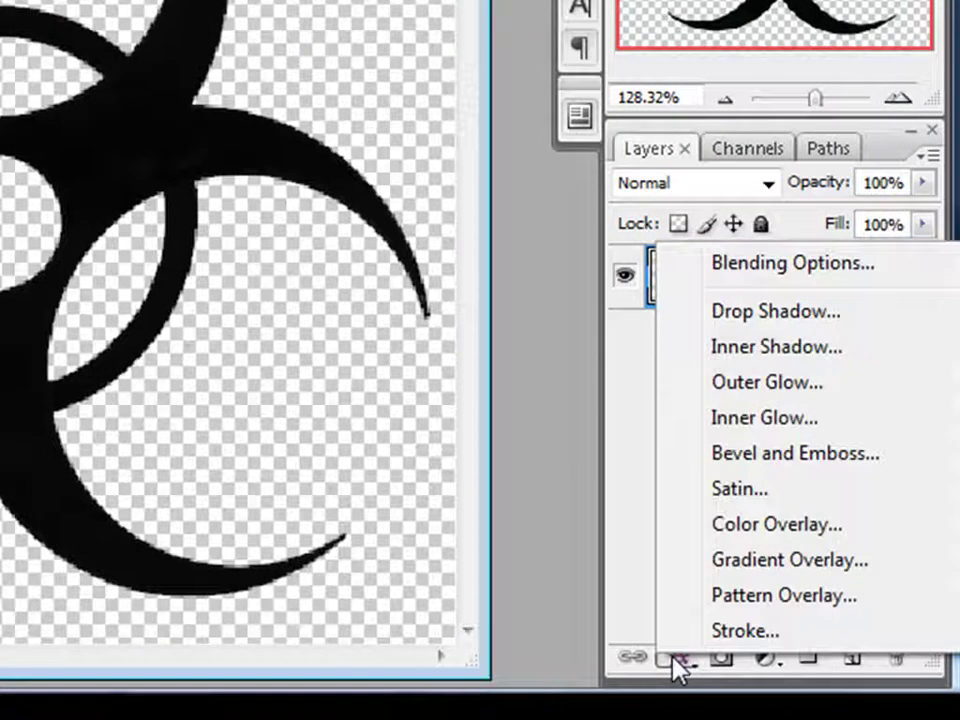
{"action": "left_click", "coordinate": [768, 536]}
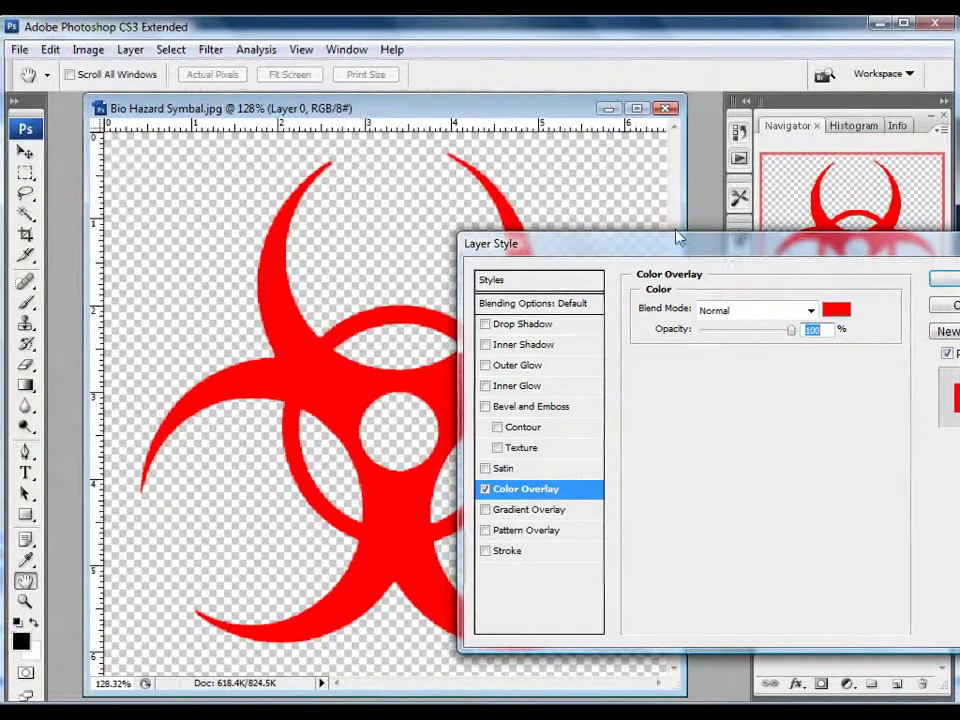
{"action": "left_click_drag", "start_coordinate": [677, 238], "coordinate": [363, 155]}
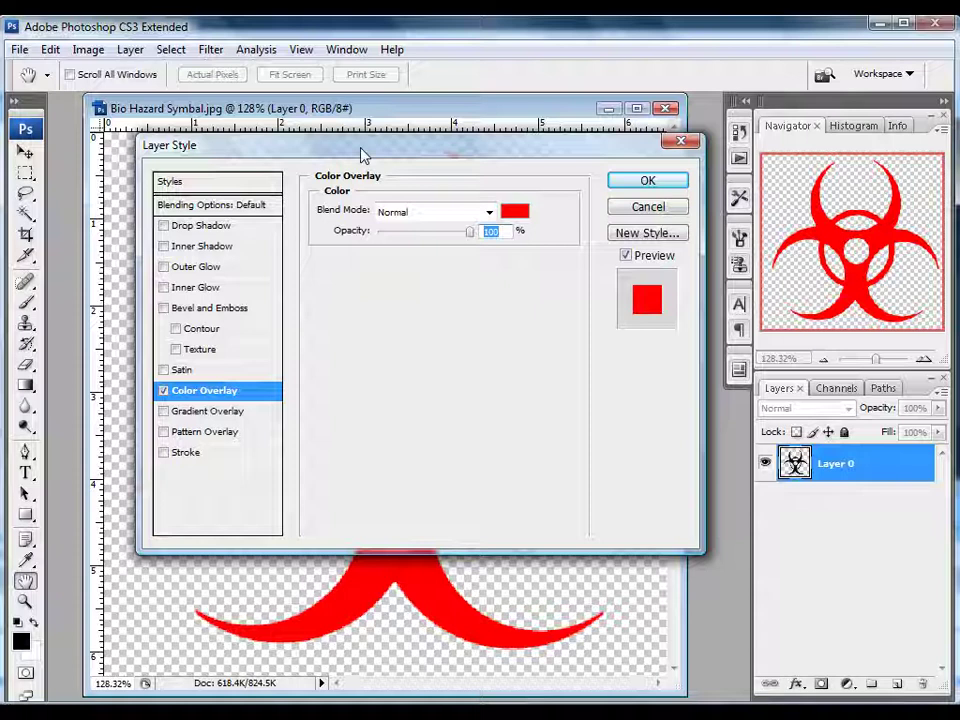
{"action": "left_click", "coordinate": [518, 210]}
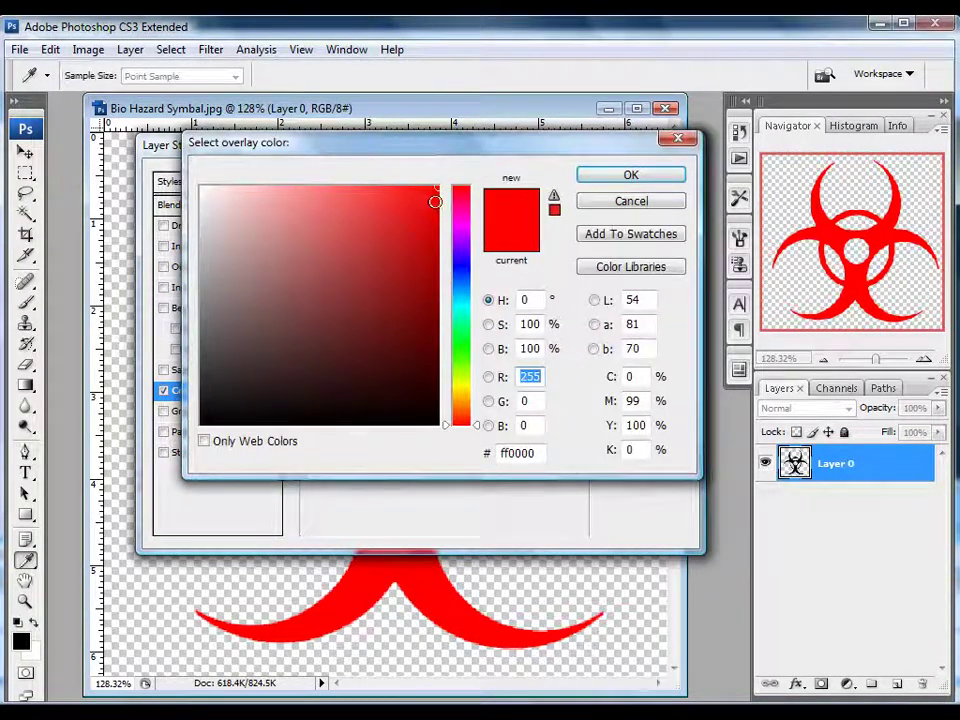
{"action": "left_click", "coordinate": [348, 293]}
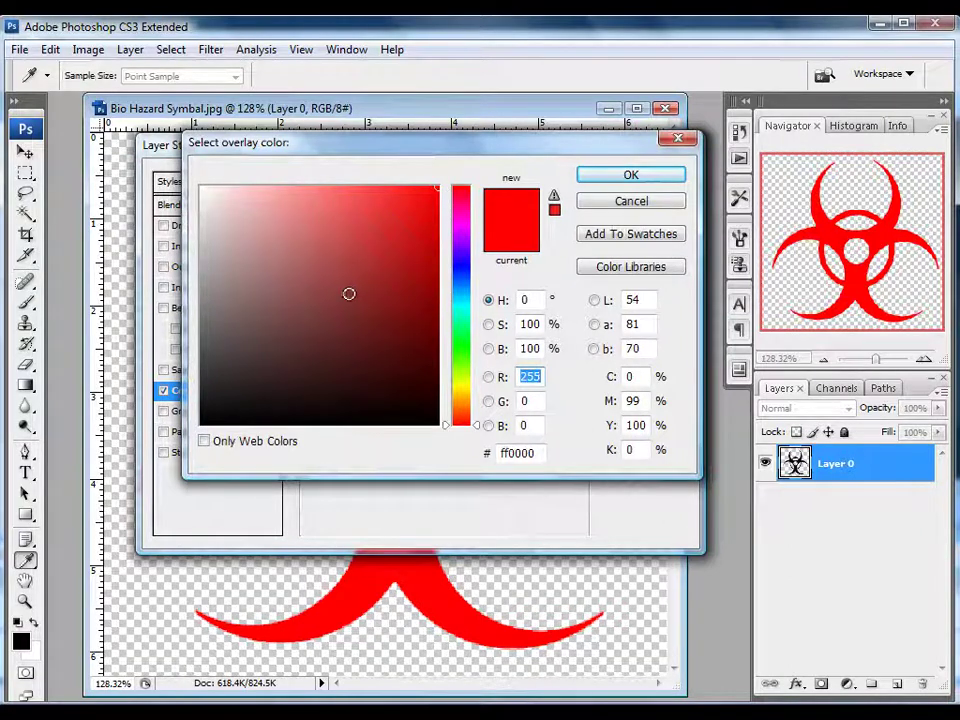
{"action": "mouse_move", "coordinate": [462, 254]}
{"action": "left_mouse_down"}
{"action": "mouse_move", "coordinate": [462, 386]}
{"action": "mouse_move", "coordinate": [451, 188]}
{"action": "left_mouse_up"}
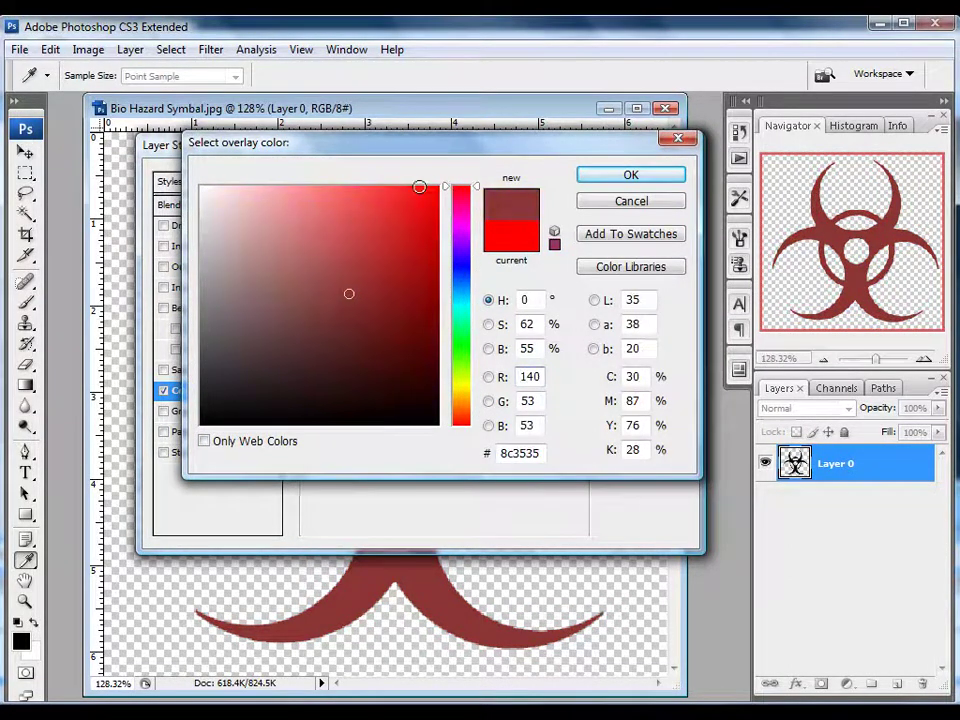
{"action": "left_click", "coordinate": [419, 188]}
{"action": "left_click", "coordinate": [634, 182]}
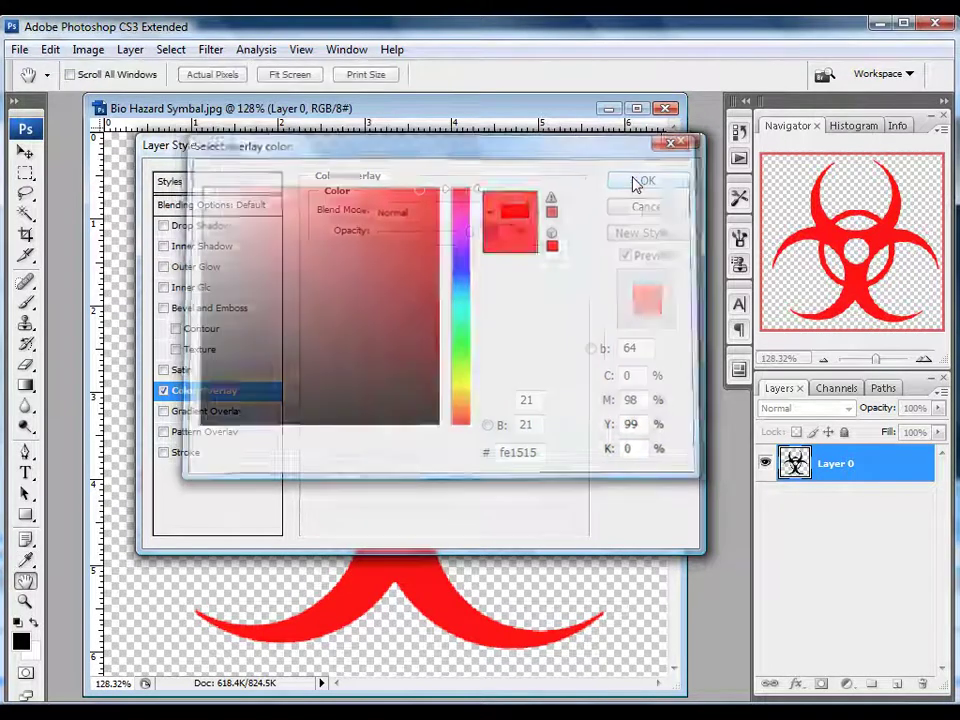
{"action": "left_click", "coordinate": [643, 181]}
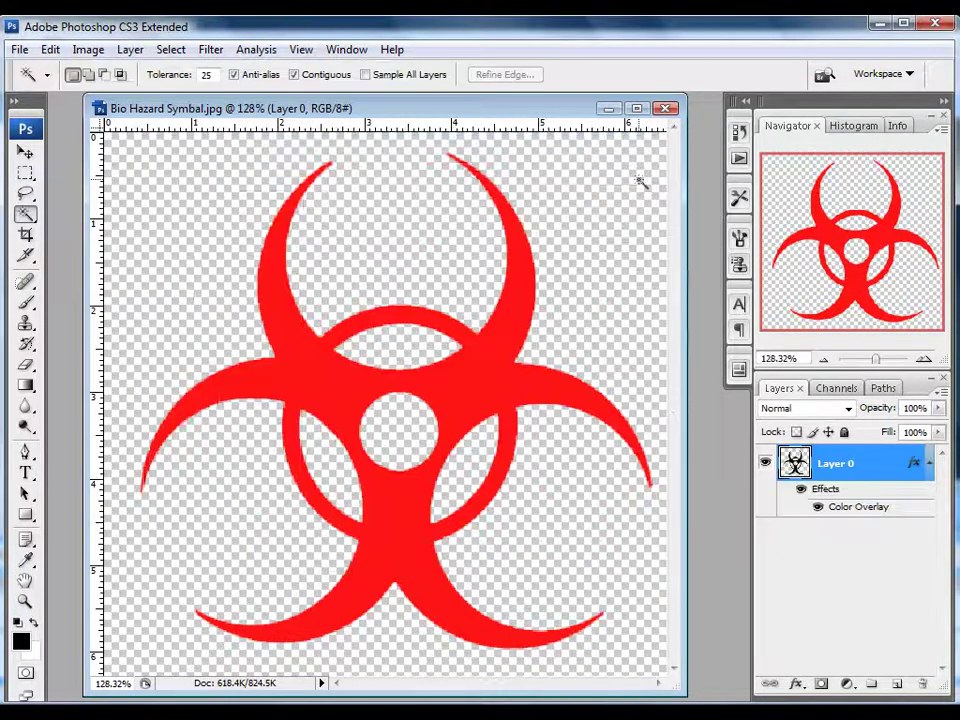
{"action": "left_click", "coordinate": [817, 508]}
Re-show the Color Overlay and change its colour to blue (1919c5)
{"action": "left_click", "coordinate": [817, 509]}
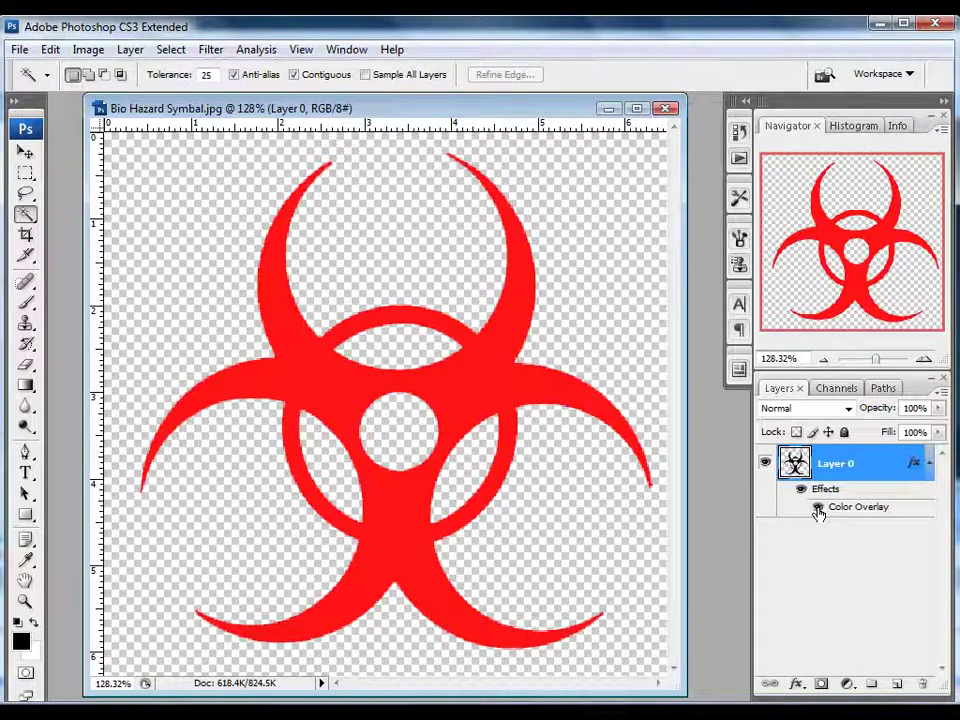
{"action": "double_click", "coordinate": [854, 508]}
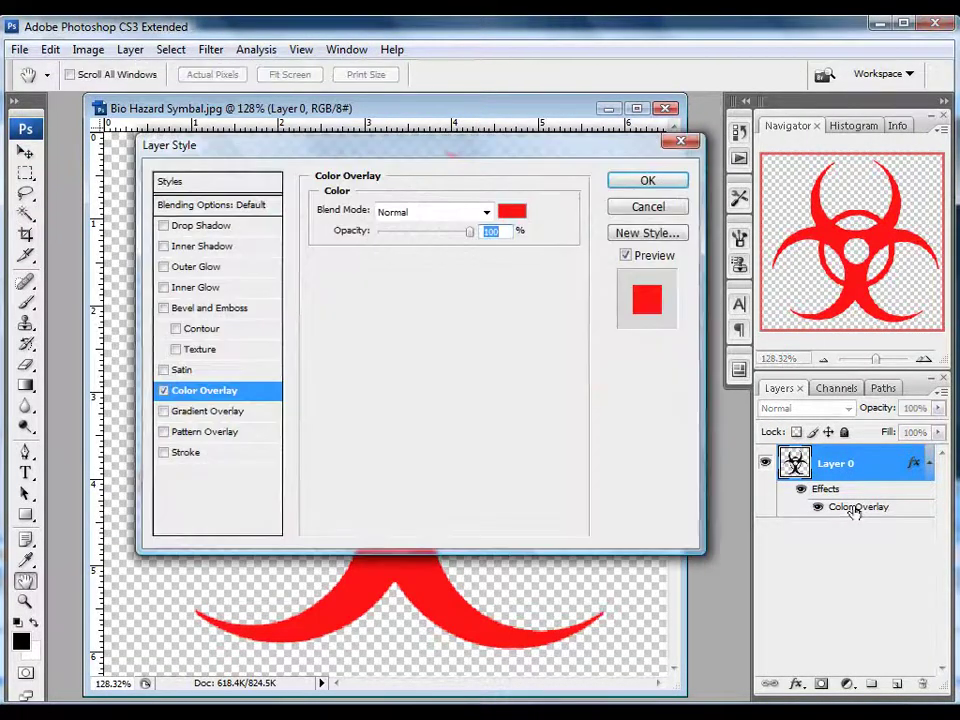
{"action": "left_click", "coordinate": [508, 210]}
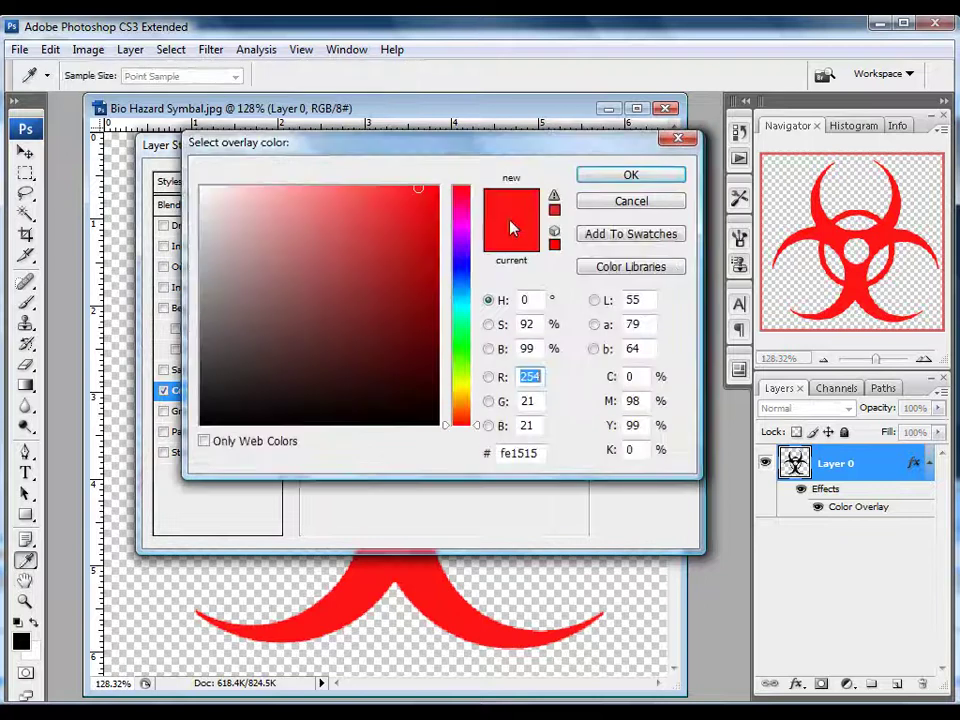
{"action": "left_click", "coordinate": [457, 266]}
{"action": "left_click", "coordinate": [409, 240]}
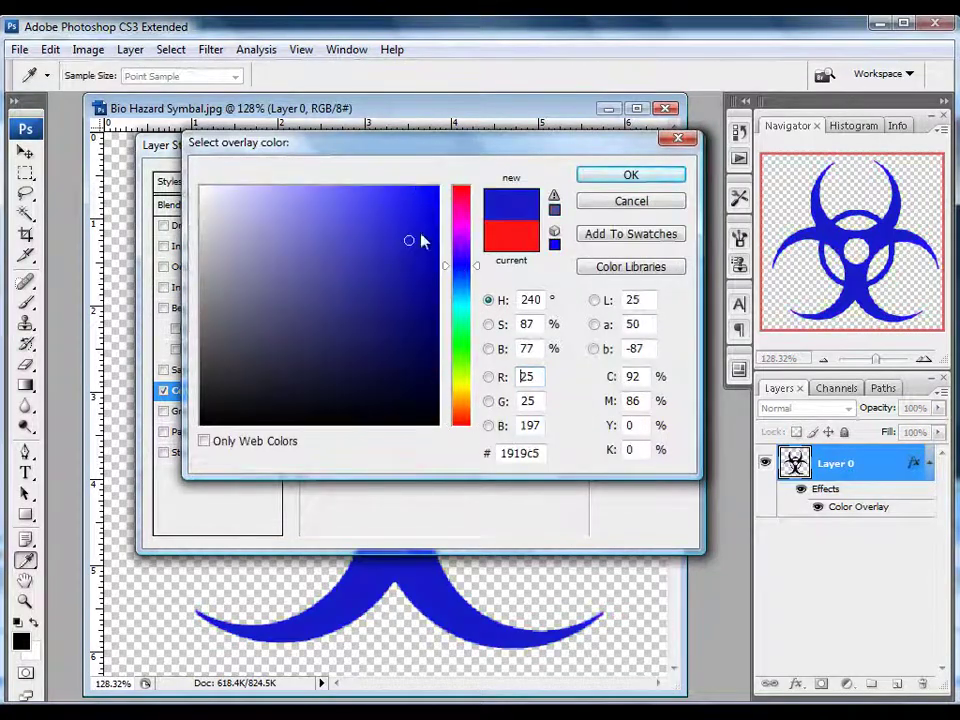
{"action": "left_click", "coordinate": [622, 180]}
{"action": "left_click", "coordinate": [630, 182]}
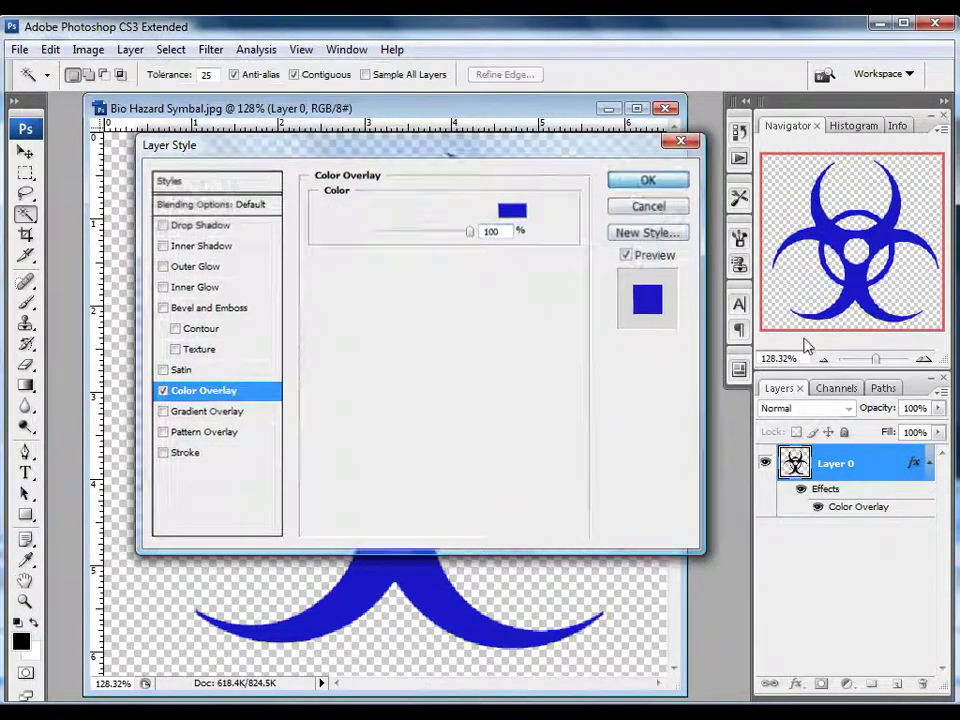
Set the Color Overlay colour back from blue to dark red (c51925)
{"action": "left_click", "coordinate": [802, 491]}
{"action": "left_click", "coordinate": [800, 492]}
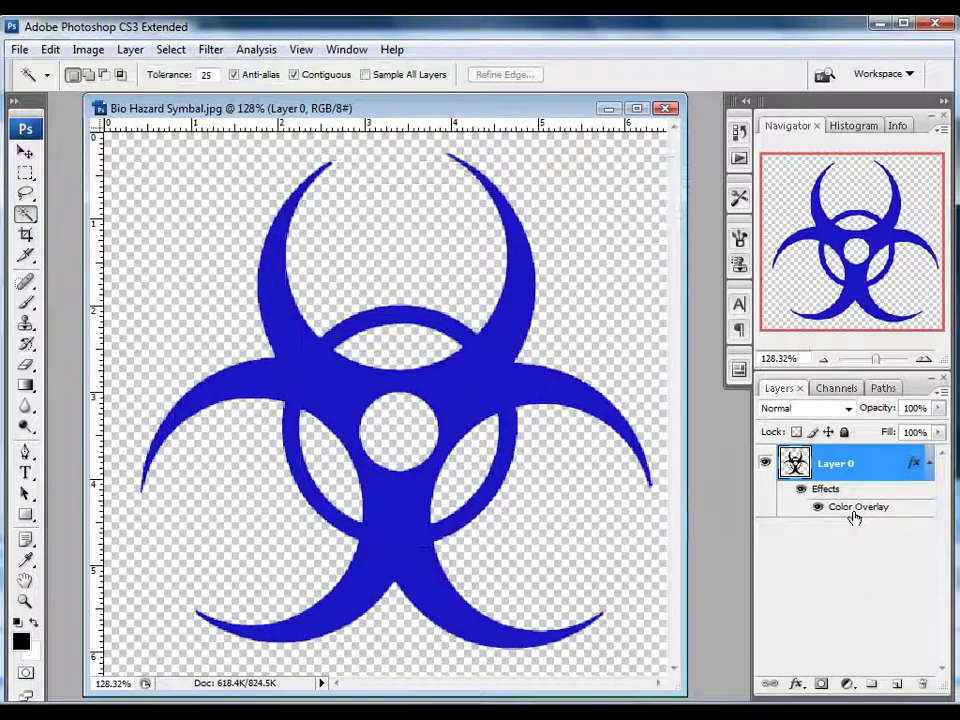
{"action": "double_click", "coordinate": [858, 508]}
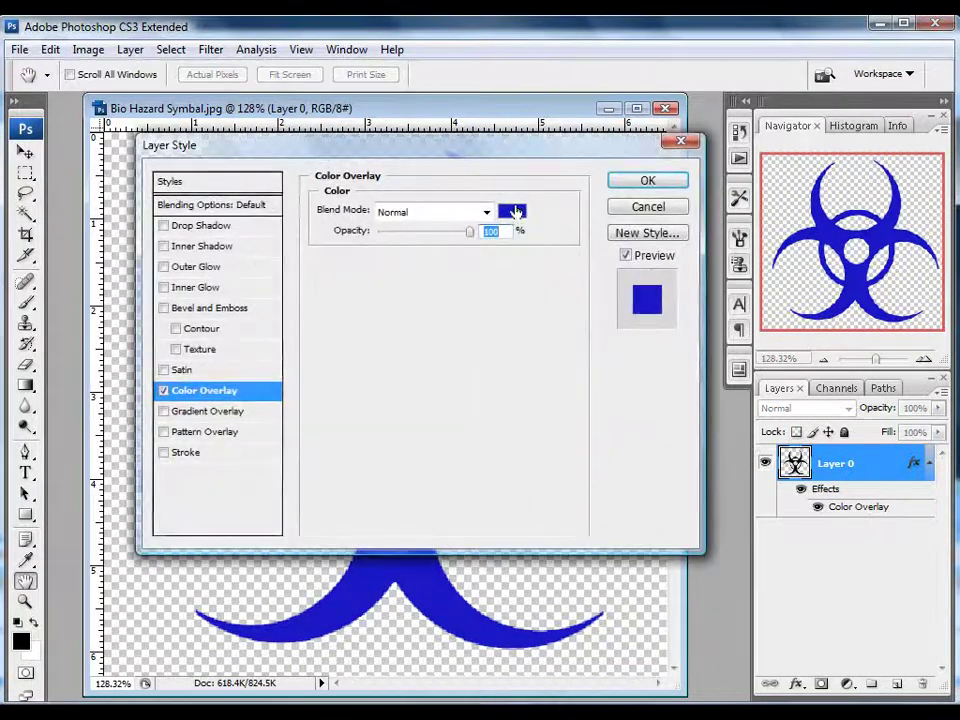
{"action": "left_click", "coordinate": [512, 209]}
{"action": "left_click_drag", "start_coordinate": [467, 197], "coordinate": [465, 192]}
{"action": "left_click", "coordinate": [629, 177]}
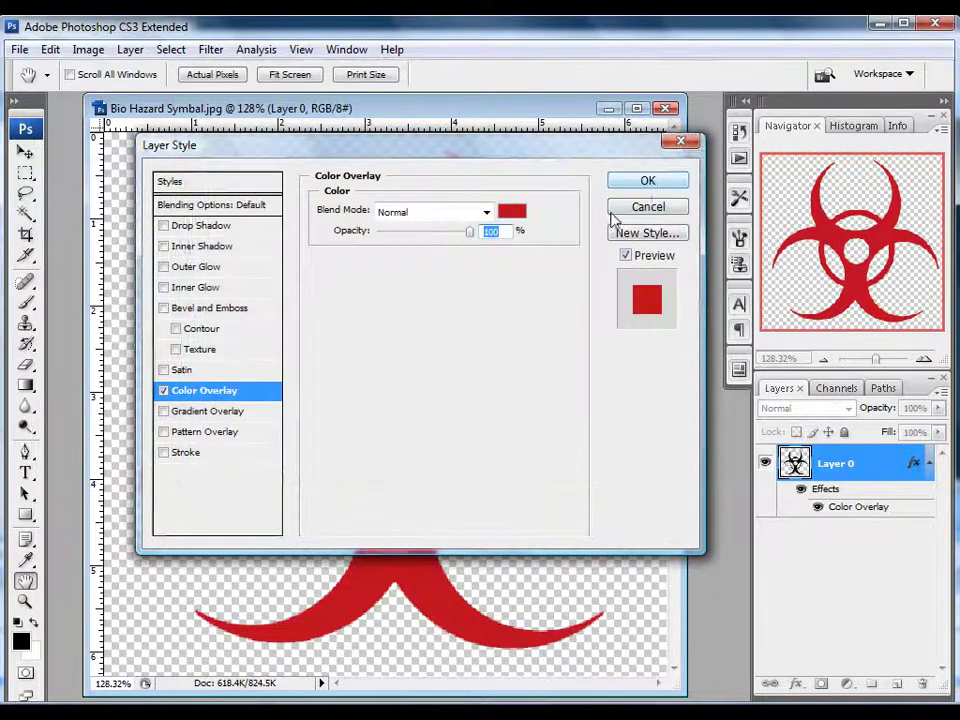
{"action": "left_click", "coordinate": [630, 184]}
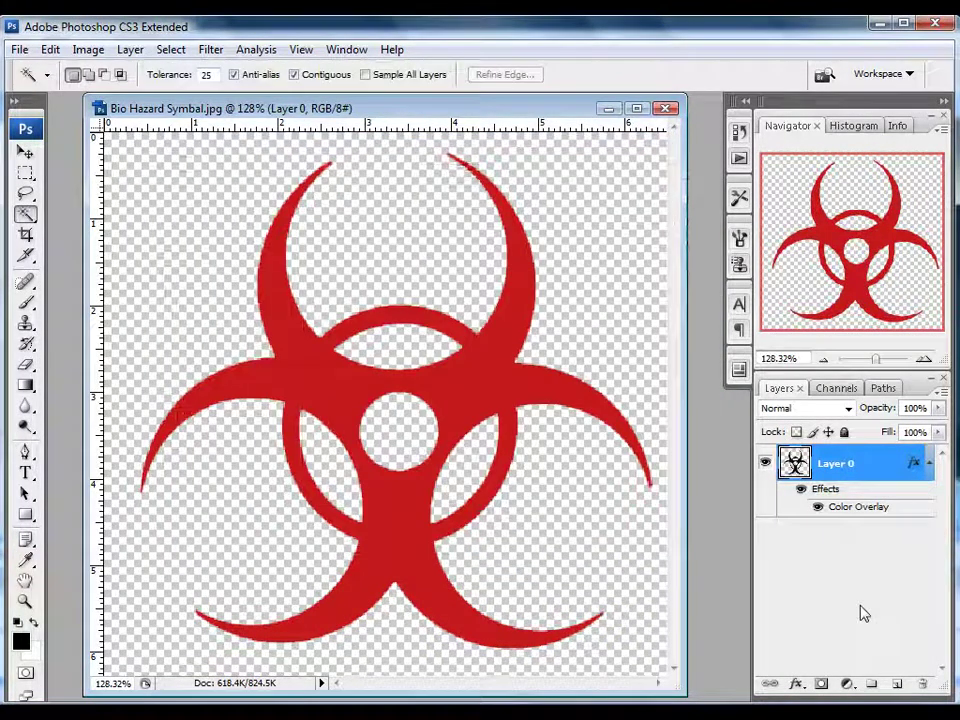
Add a Drop Shadow with 3 px distance, 2% spread and 8 px size, slightly darker
{"action": "left_click", "coordinate": [797, 684]}
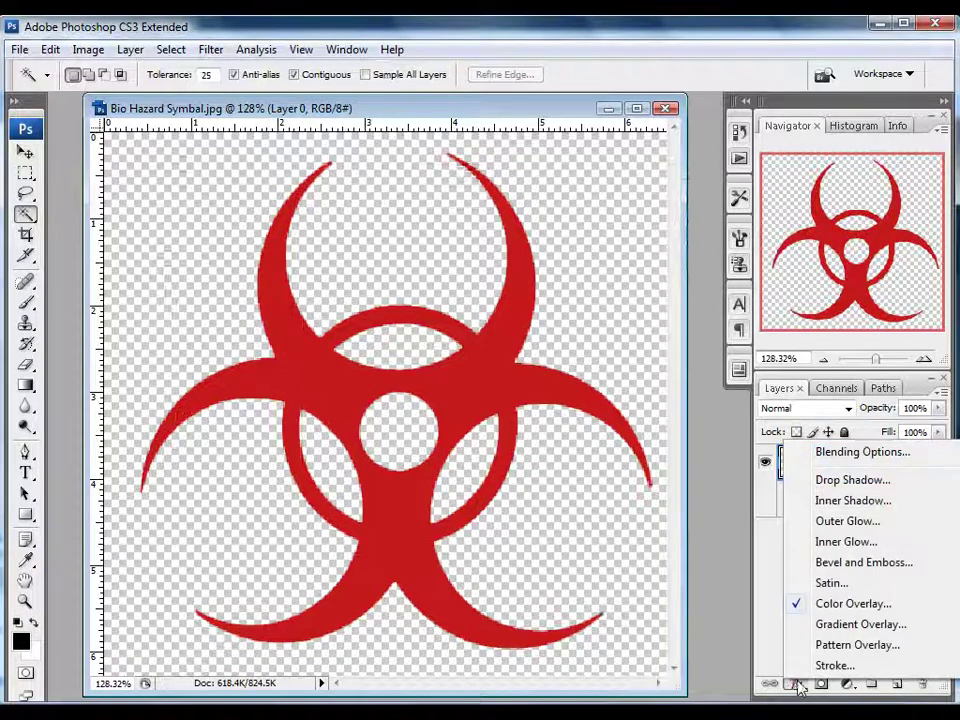
{"action": "left_click", "coordinate": [852, 480]}
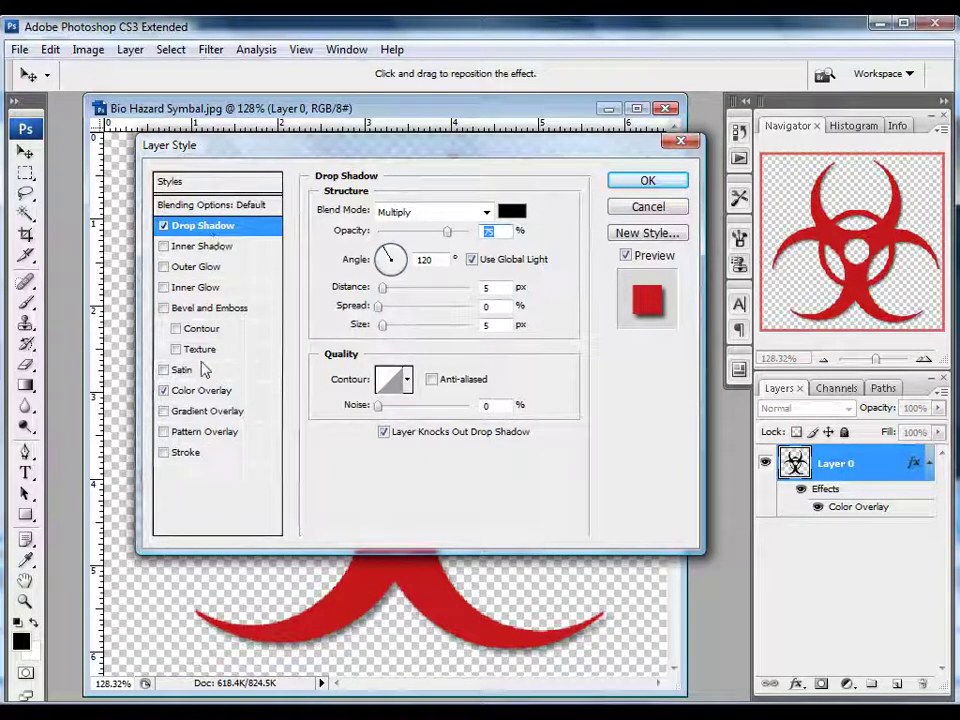
{"action": "left_click", "coordinate": [212, 391]}
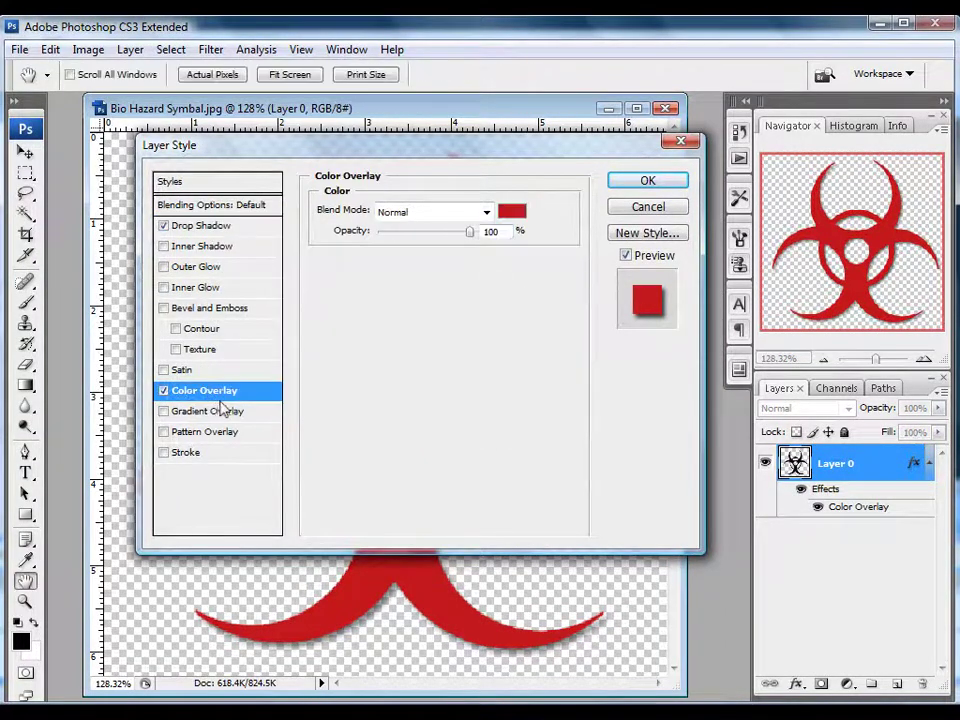
{"action": "left_click", "coordinate": [185, 225]}
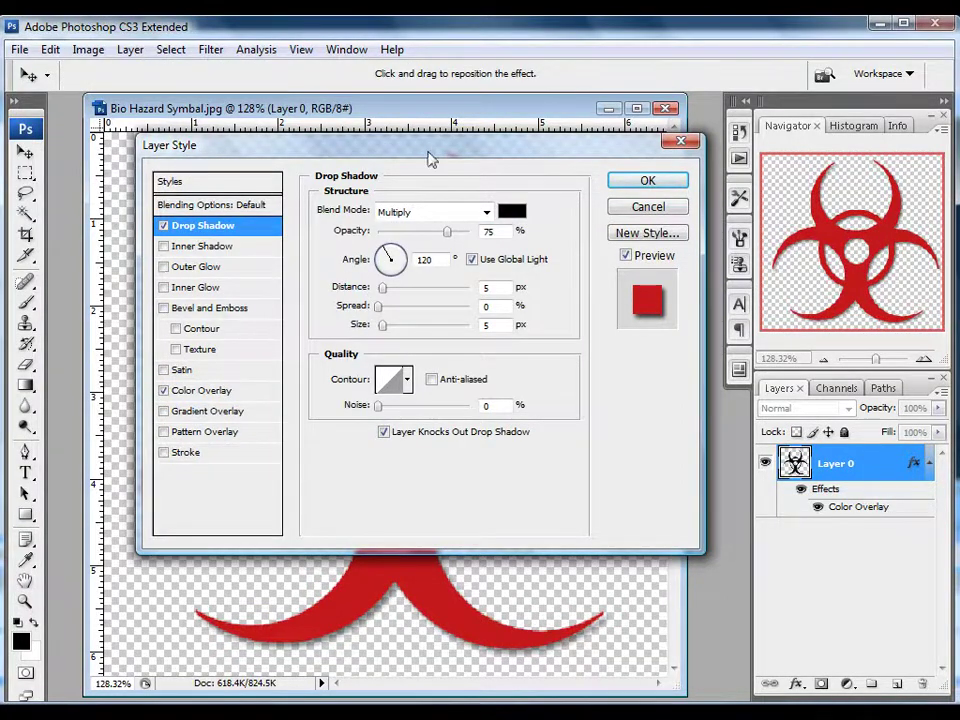
{"action": "left_click_drag", "start_coordinate": [431, 142], "coordinate": [700, 170]}
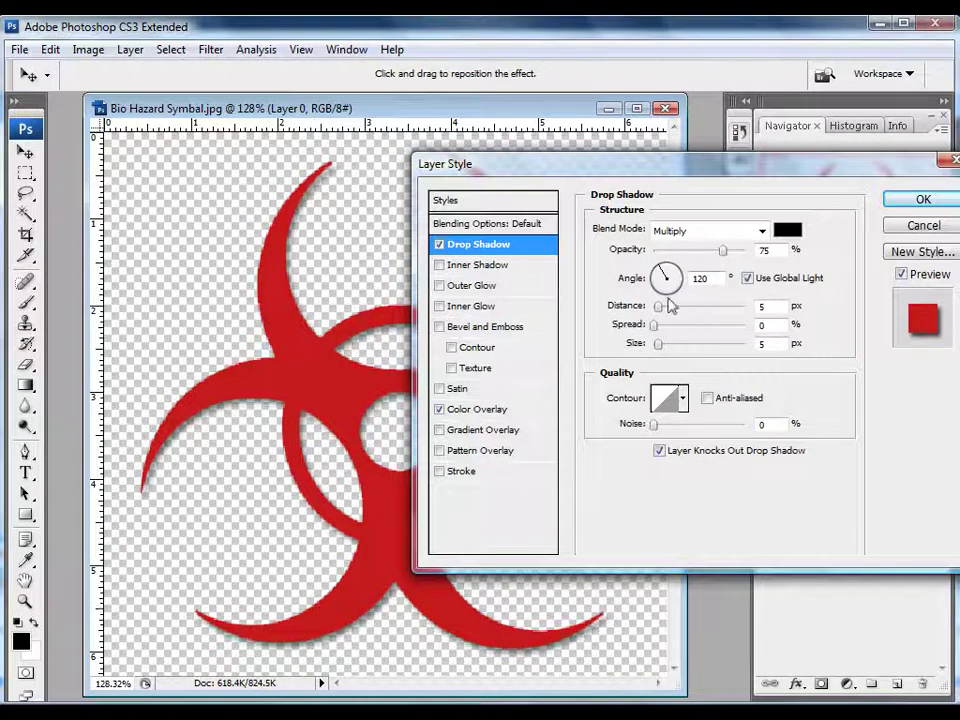
{"action": "mouse_move", "coordinate": [658, 312]}
{"action": "left_mouse_down"}
{"action": "mouse_move", "coordinate": [690, 312]}
{"action": "mouse_move", "coordinate": [658, 314]}
{"action": "mouse_move", "coordinate": [681, 332]}
{"action": "mouse_move", "coordinate": [657, 331]}
{"action": "mouse_move", "coordinate": [681, 345]}
{"action": "mouse_move", "coordinate": [664, 345]}
{"action": "mouse_move", "coordinate": [658, 316]}
{"action": "left_mouse_up"}
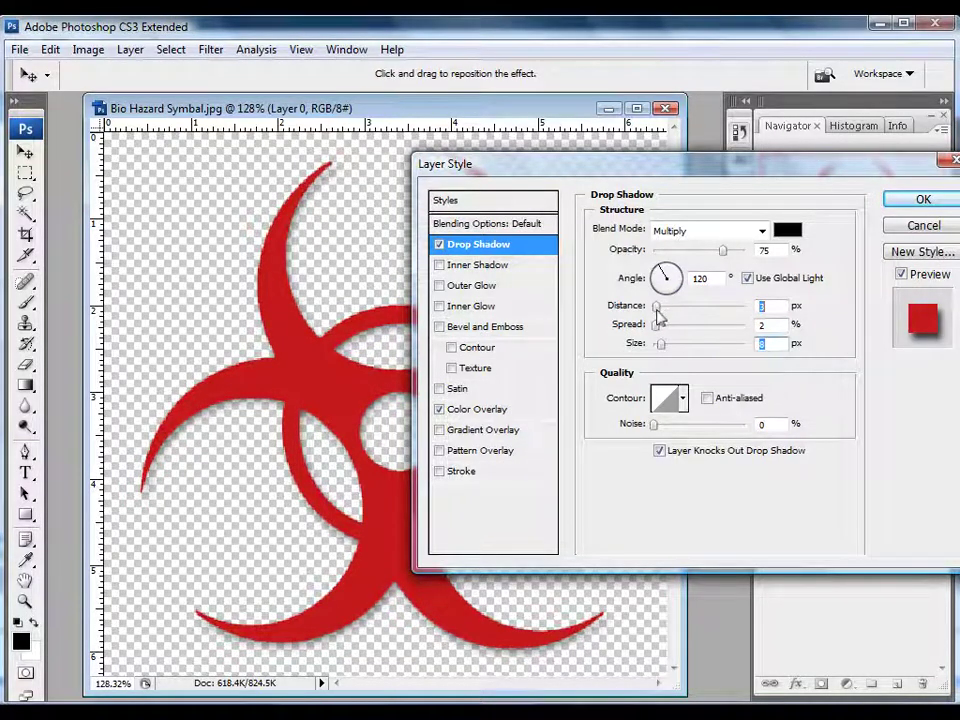
{"action": "left_click_drag", "start_coordinate": [699, 172], "coordinate": [752, 132]}
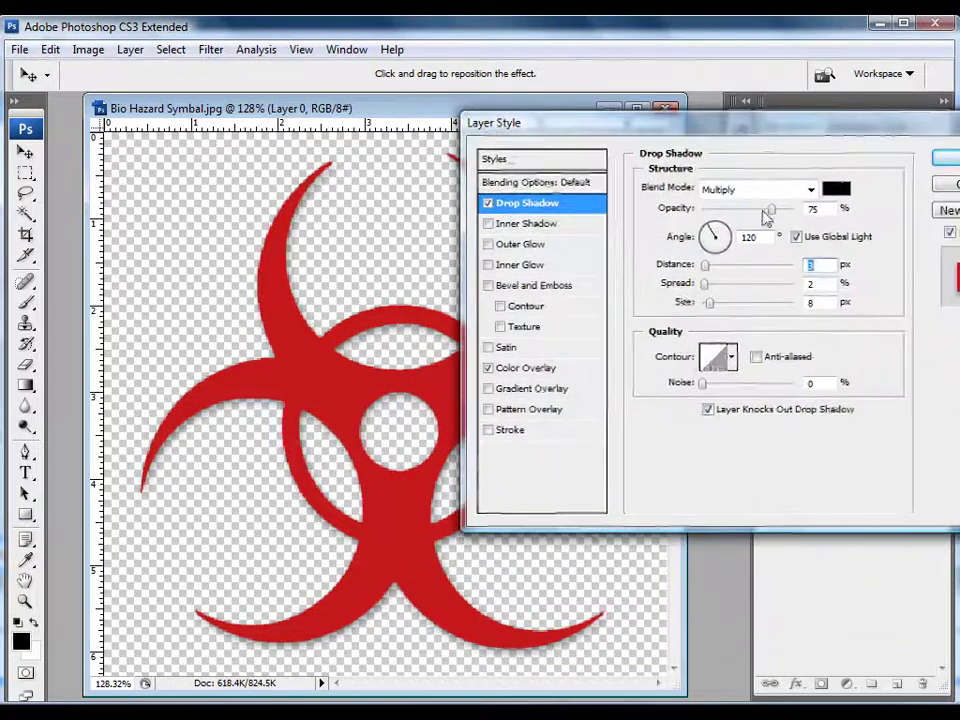
{"action": "left_click_drag", "start_coordinate": [776, 210], "coordinate": [786, 210]}
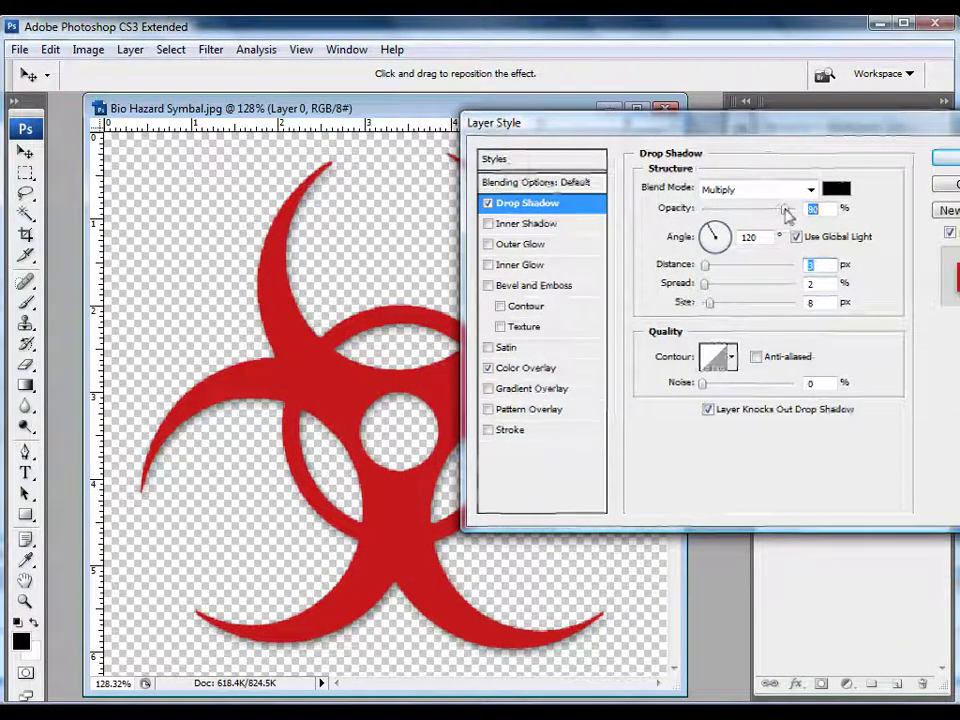
{"action": "left_click", "coordinate": [944, 158]}
{"action": "key", "text": "w"}
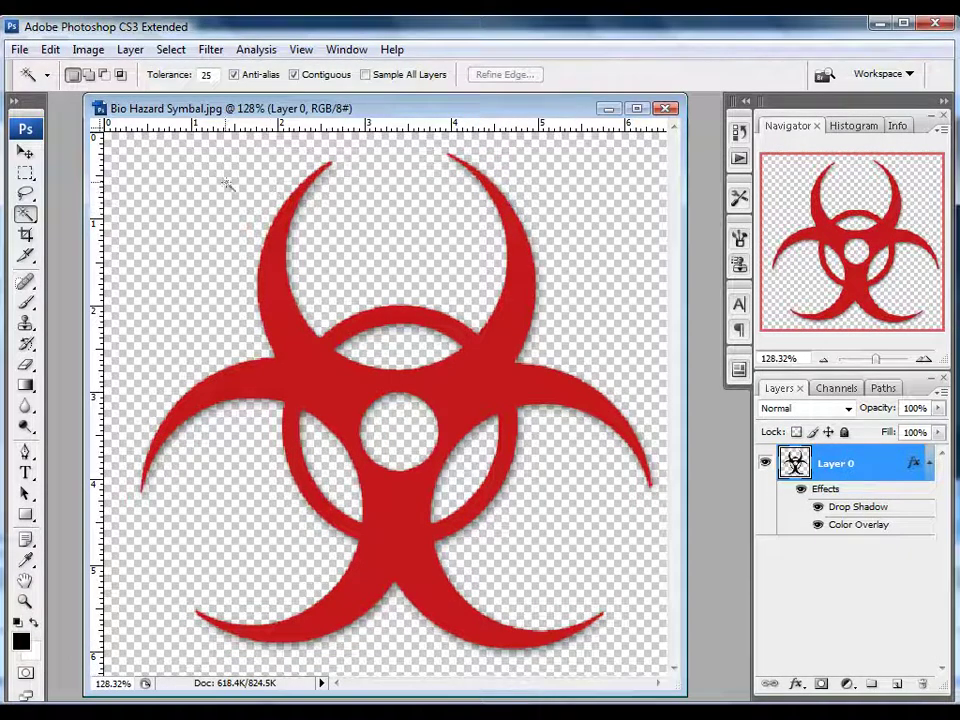
Try a much larger drop shadow distance of about 46 px
{"action": "double_click", "coordinate": [868, 508]}
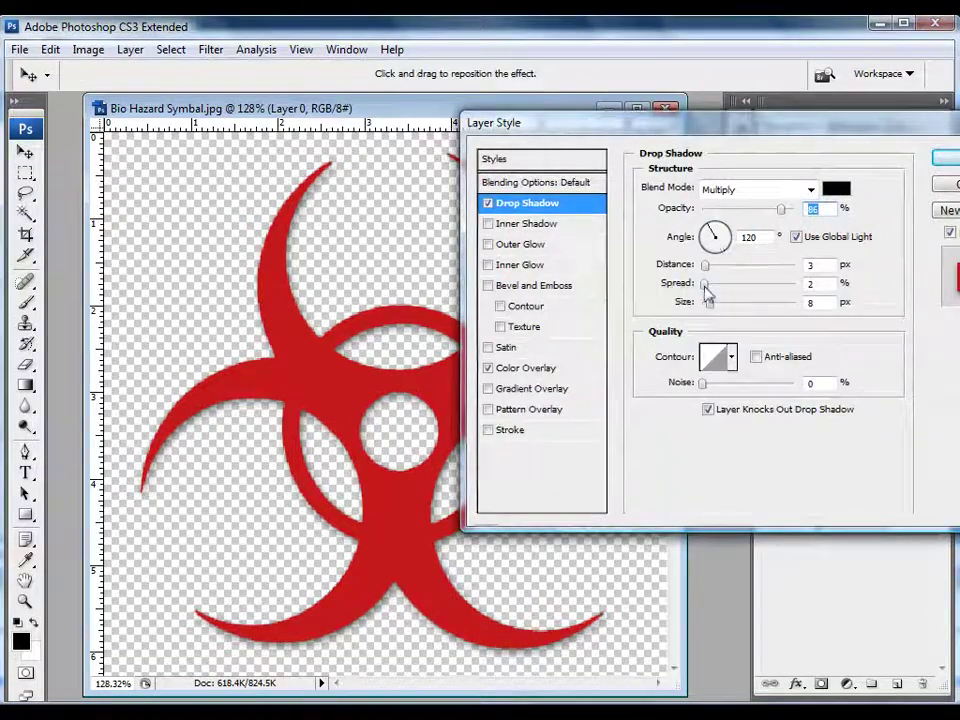
{"action": "left_click_drag", "start_coordinate": [705, 266], "coordinate": [746, 284]}
{"action": "left_click_drag", "start_coordinate": [643, 130], "coordinate": [486, 98]}
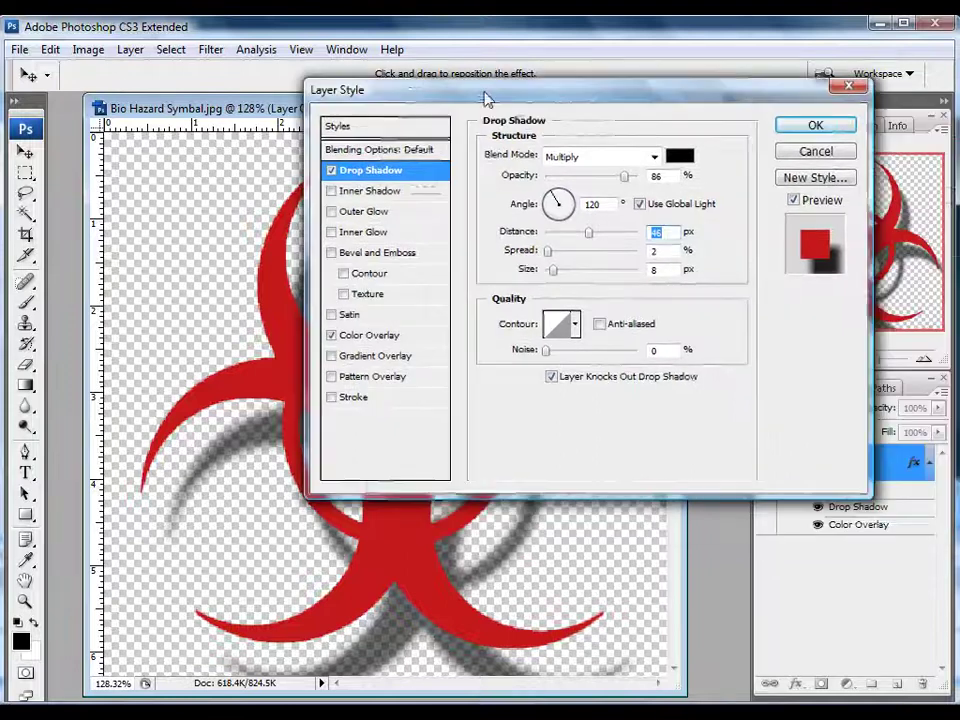
{"action": "left_click", "coordinate": [795, 126]}
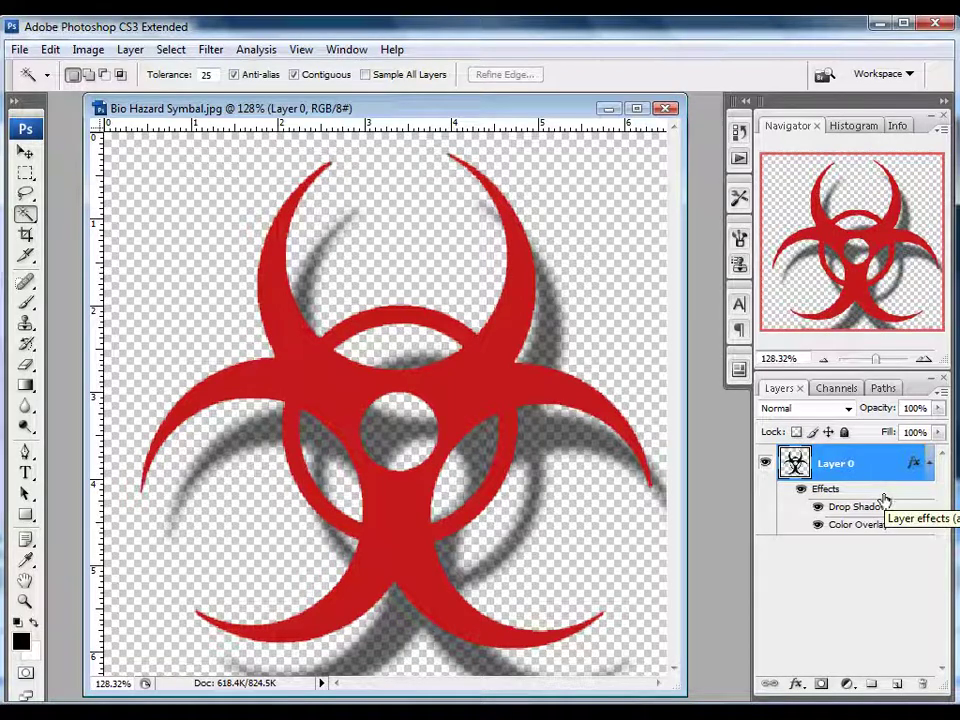
Reduce the drop shadow distance back to a small, tight offset
{"action": "double_click", "coordinate": [846, 508]}
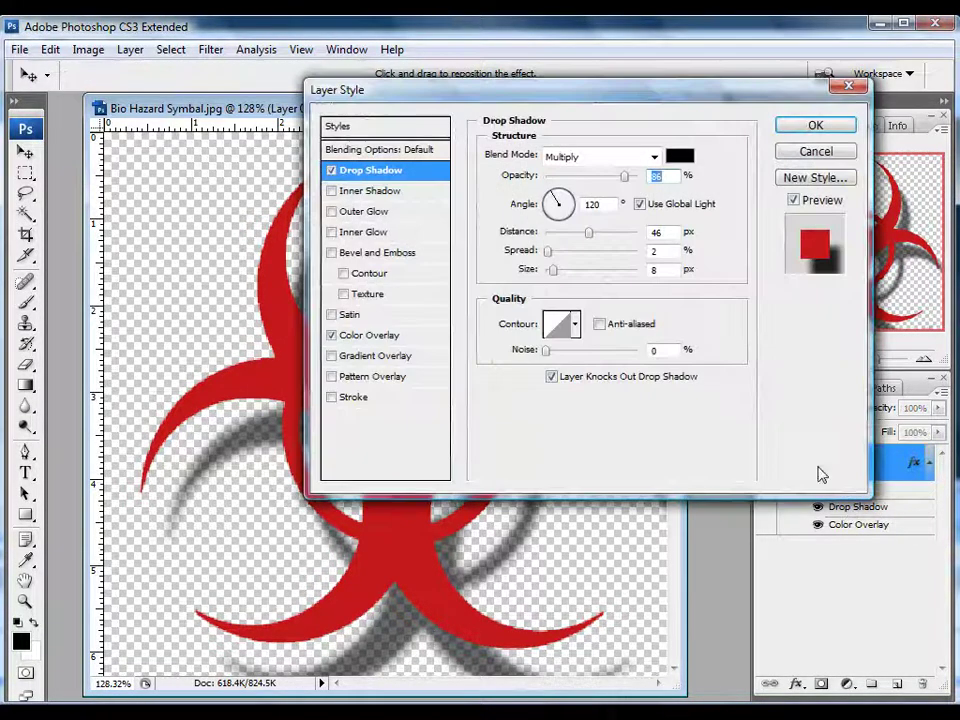
{"action": "left_click_drag", "start_coordinate": [592, 230], "coordinate": [551, 241]}
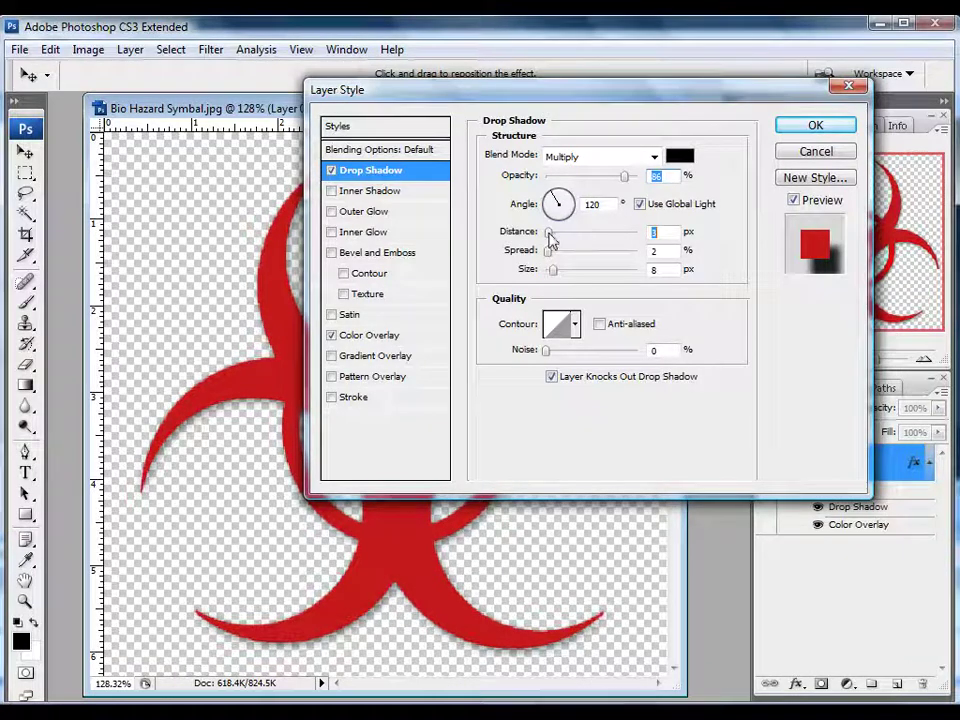
{"action": "left_click_drag", "start_coordinate": [553, 238], "coordinate": [557, 239]}
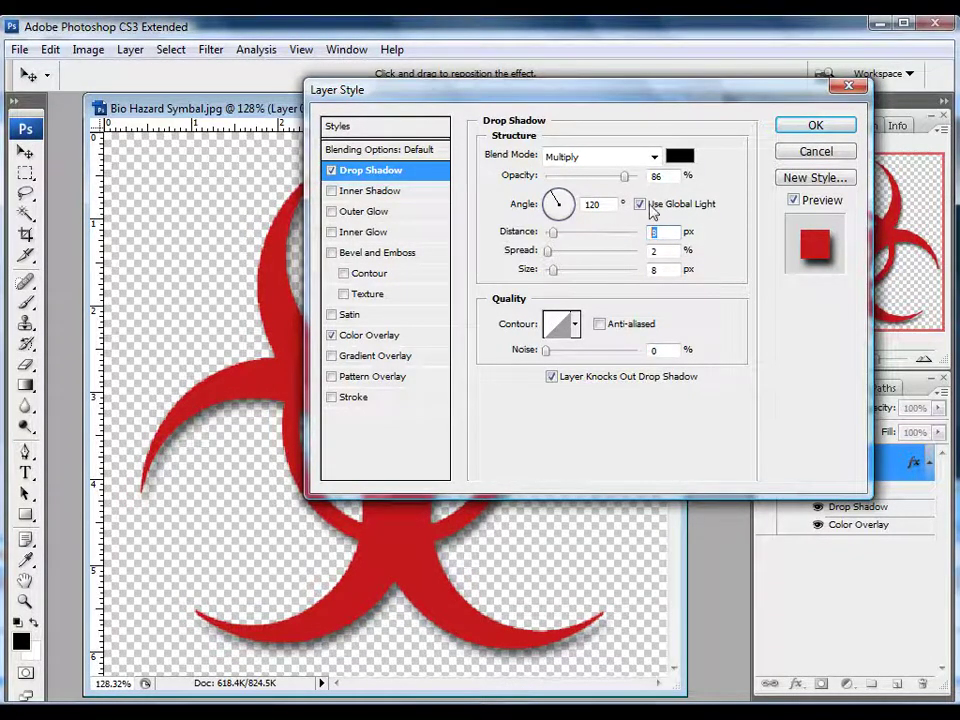
{"action": "left_click", "coordinate": [815, 125]}
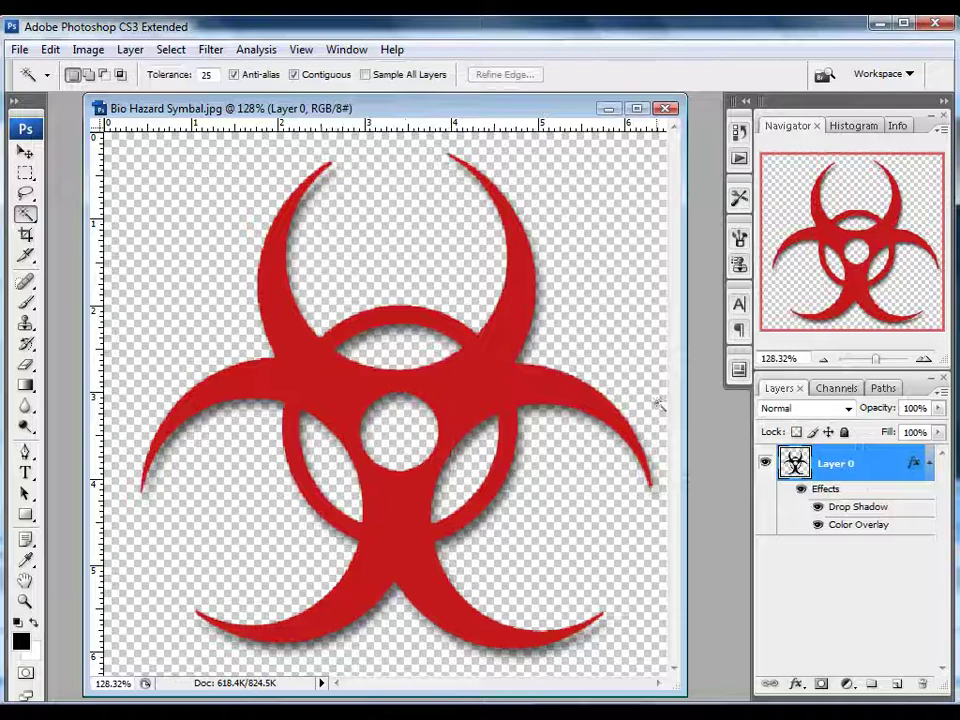
Save the image as a non-interlaced PNG, replacing Bio Hazard 2.png
{"action": "left_click_drag", "start_coordinate": [229, 112], "coordinate": [201, 118]}
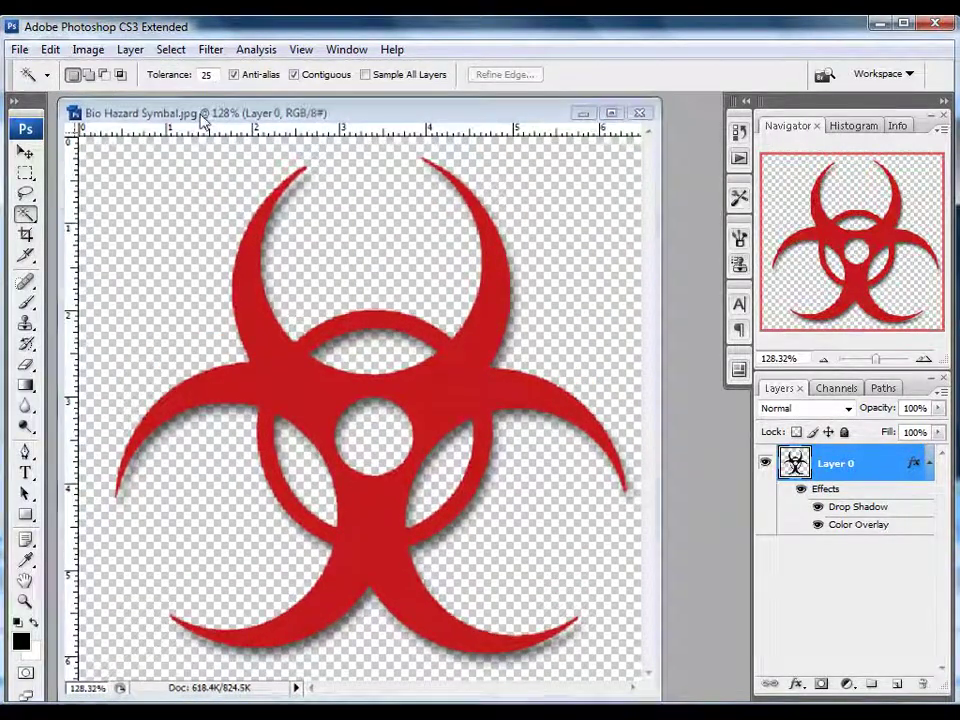
{"action": "left_click", "coordinate": [19, 50]}
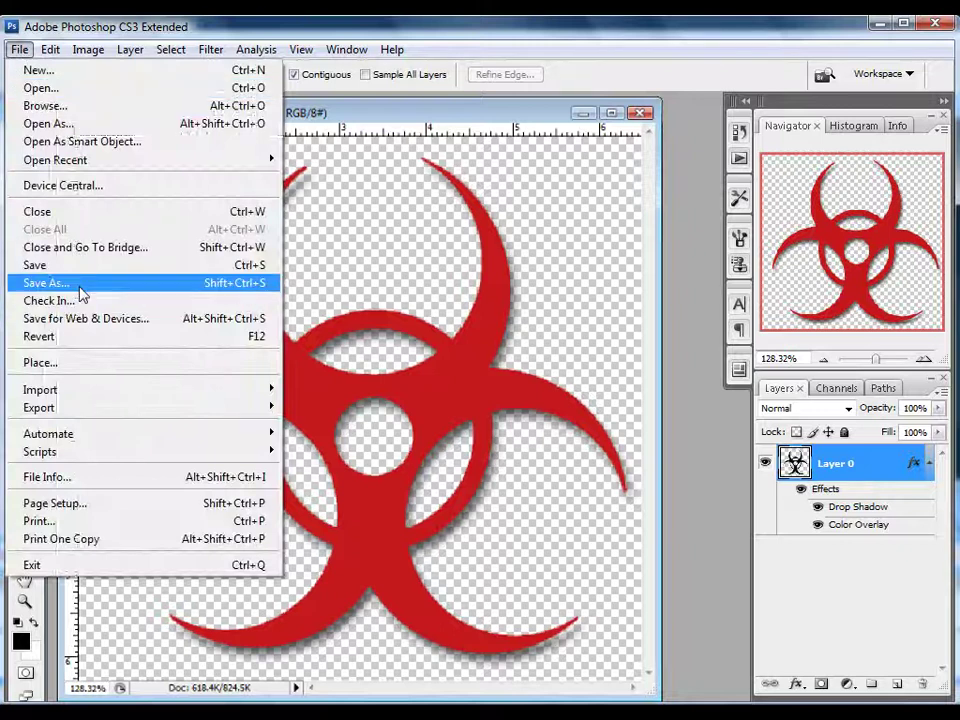
{"action": "key", "text": "Escape"}
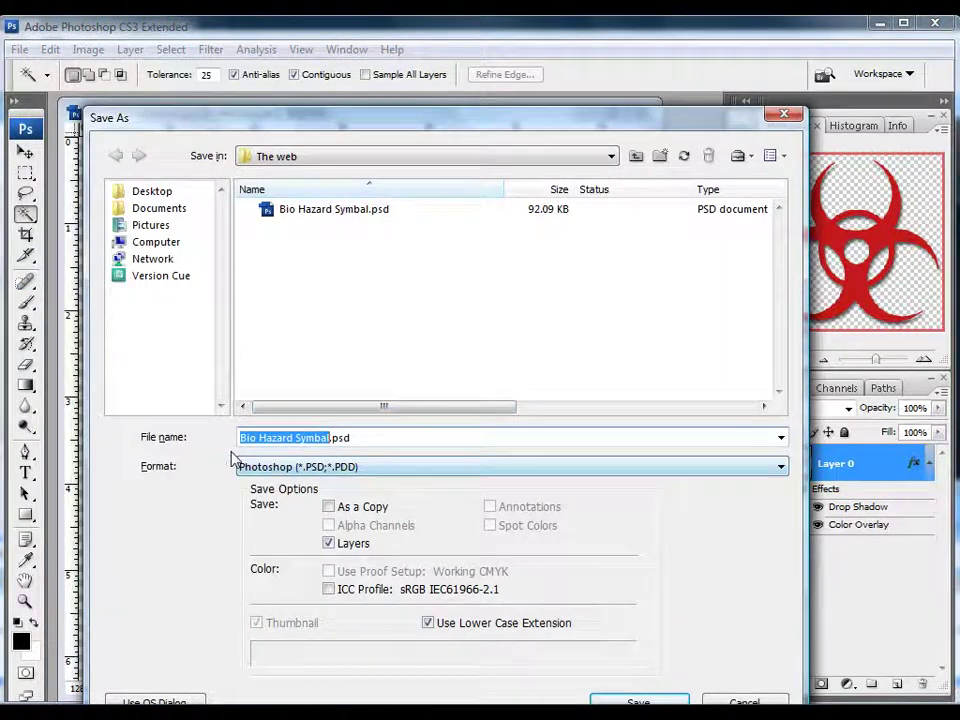
{"action": "left_click", "coordinate": [358, 467]}
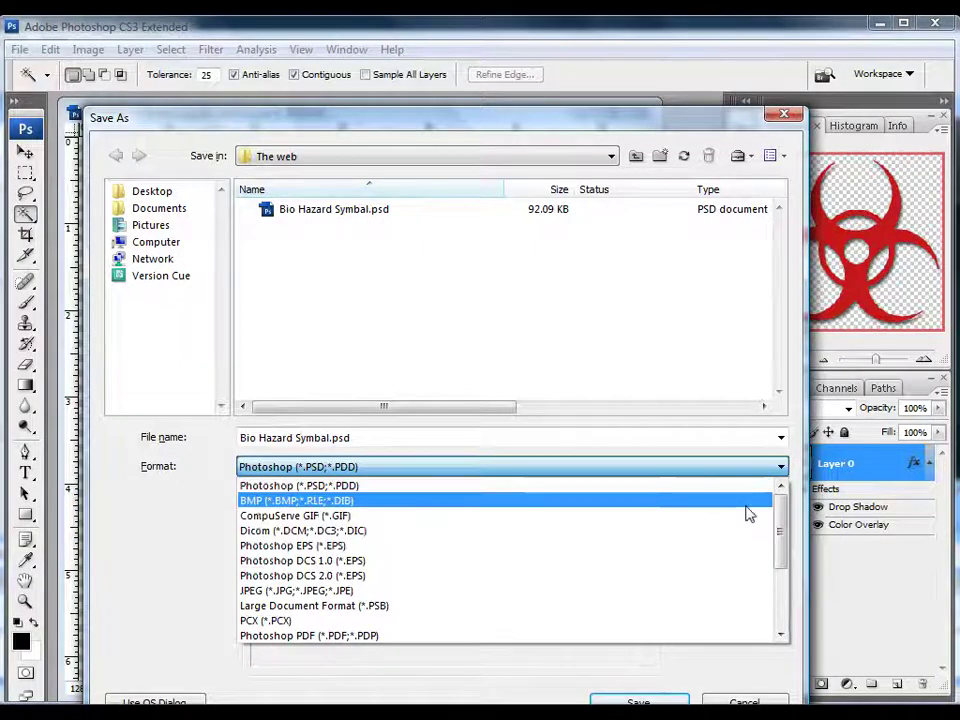
{"action": "left_click_drag", "start_coordinate": [780, 500], "coordinate": [787, 565]}
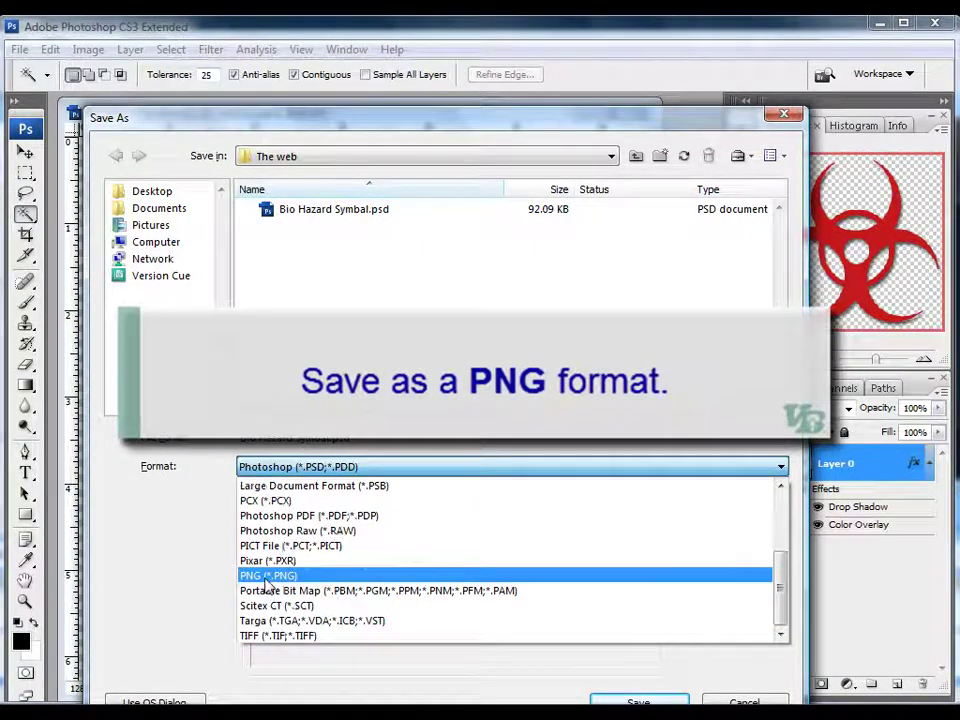
{"action": "left_click", "coordinate": [343, 577]}
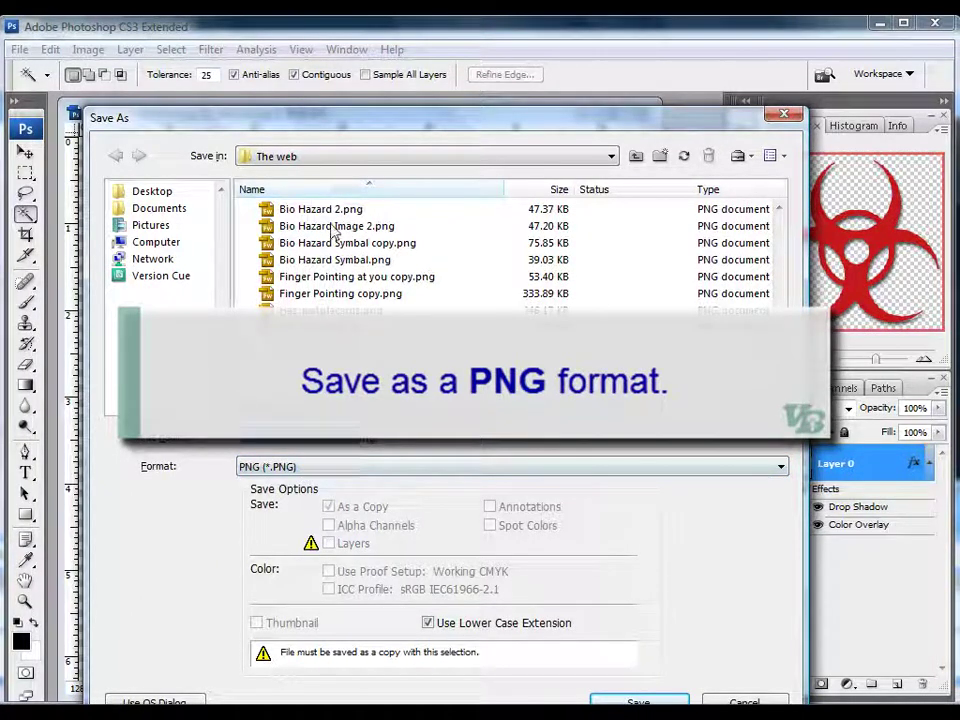
{"action": "left_click", "coordinate": [310, 209]}
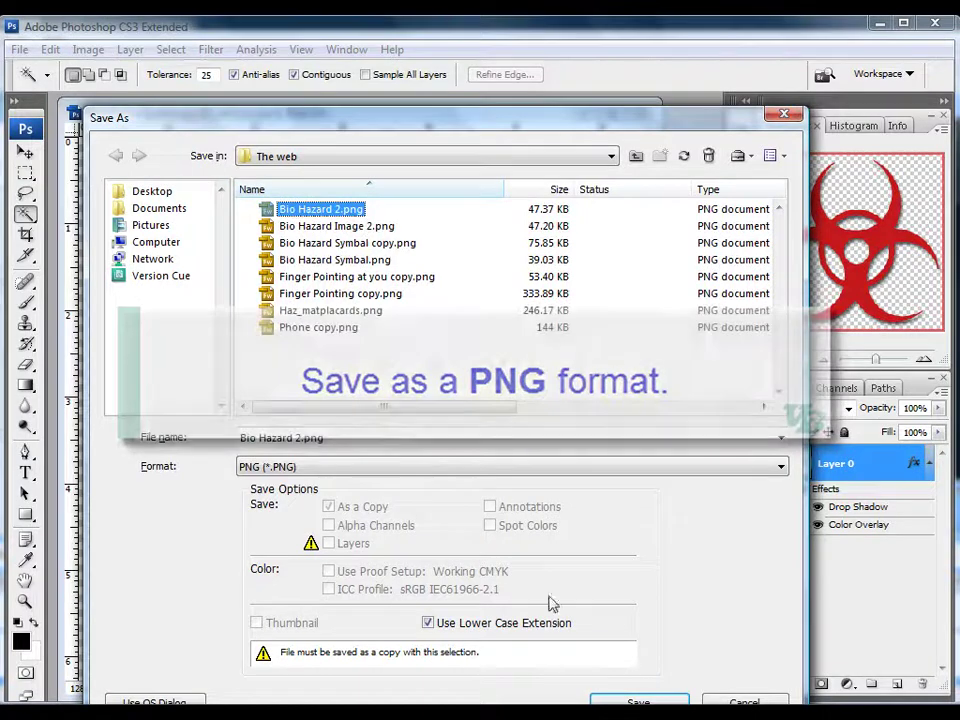
{"action": "left_click", "coordinate": [632, 702]}
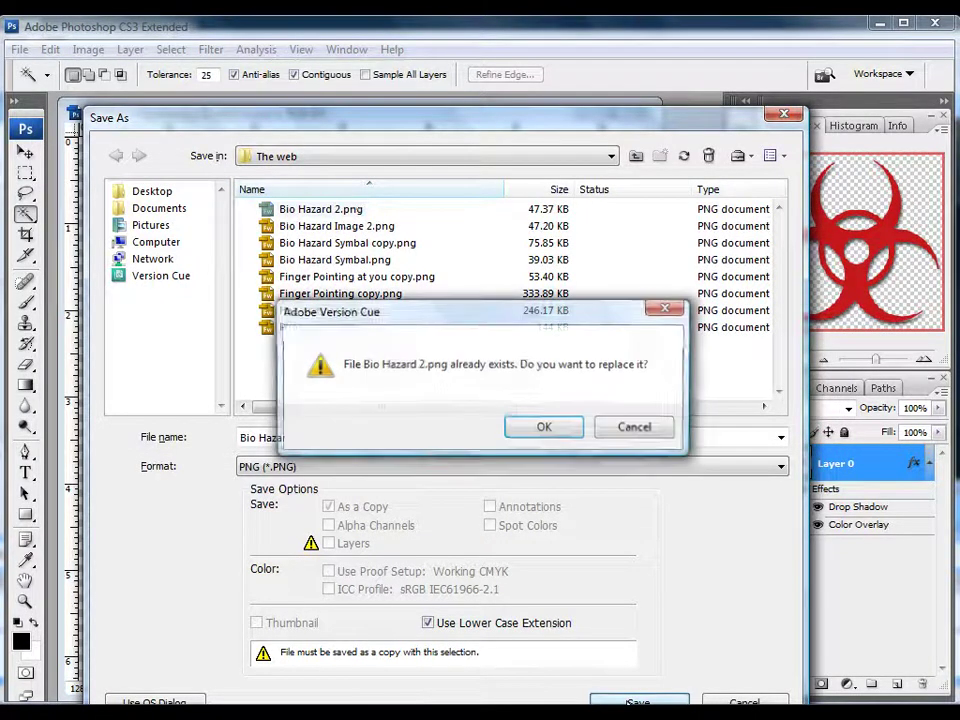
{"action": "left_click", "coordinate": [544, 428]}
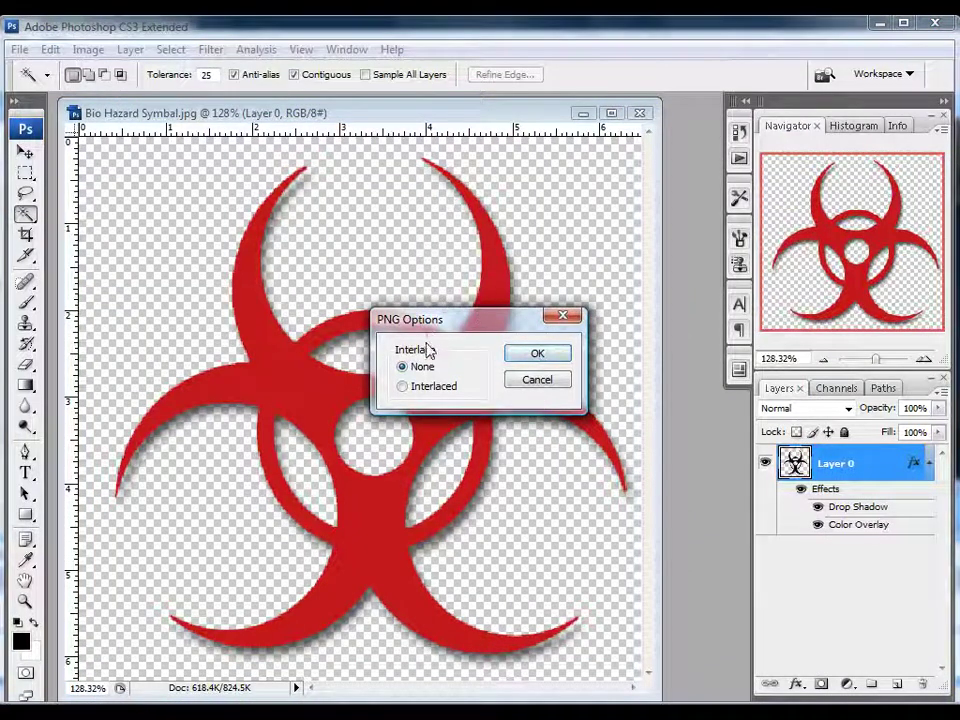
{"action": "left_click", "coordinate": [549, 358]}
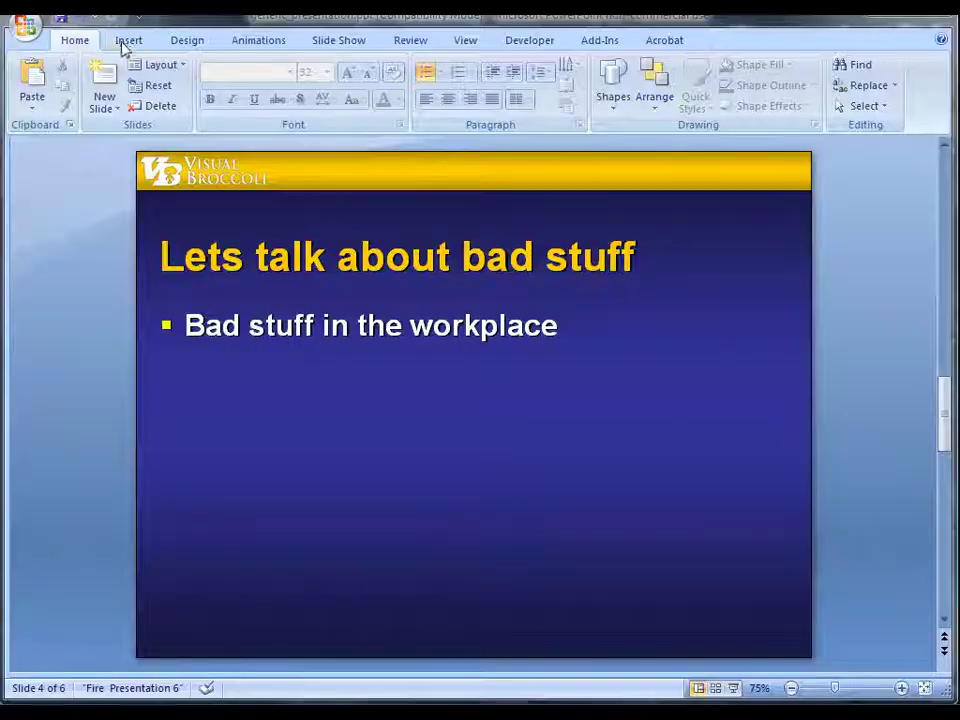
Insert the picture Bio Hazard 2.png onto slide 4
{"action": "left_click", "coordinate": [127, 42]}
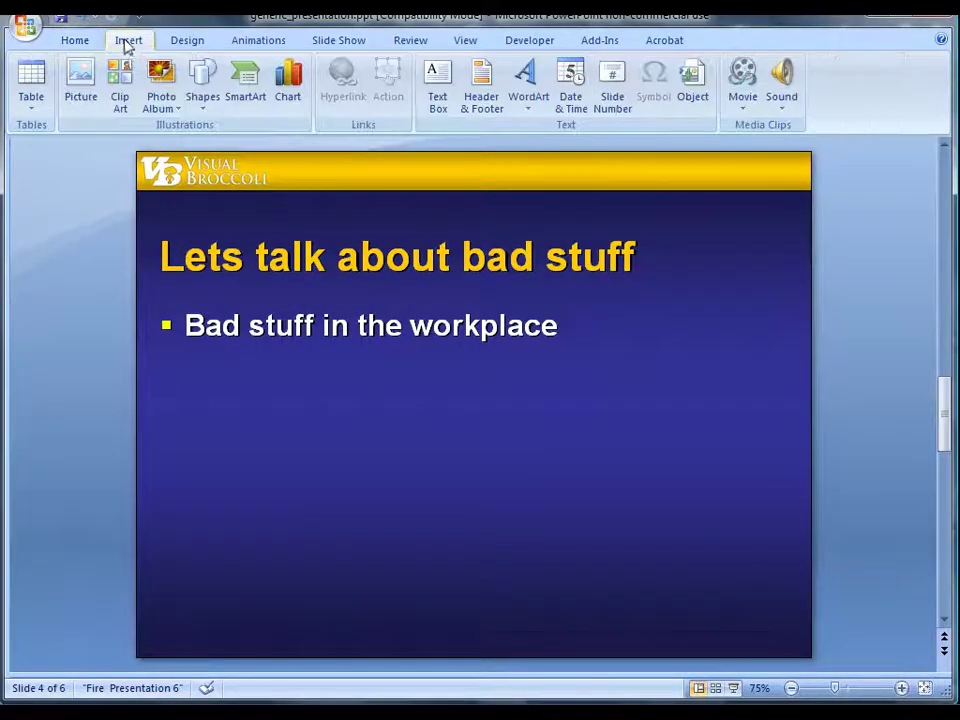
{"action": "left_click", "coordinate": [80, 82]}
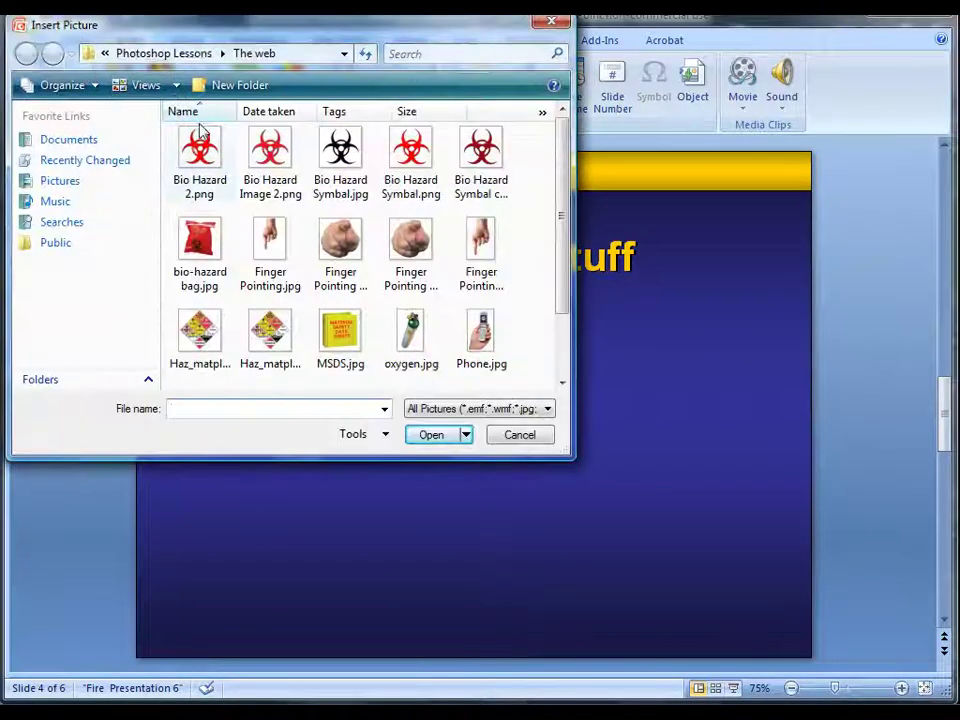
{"action": "left_click", "coordinate": [200, 158]}
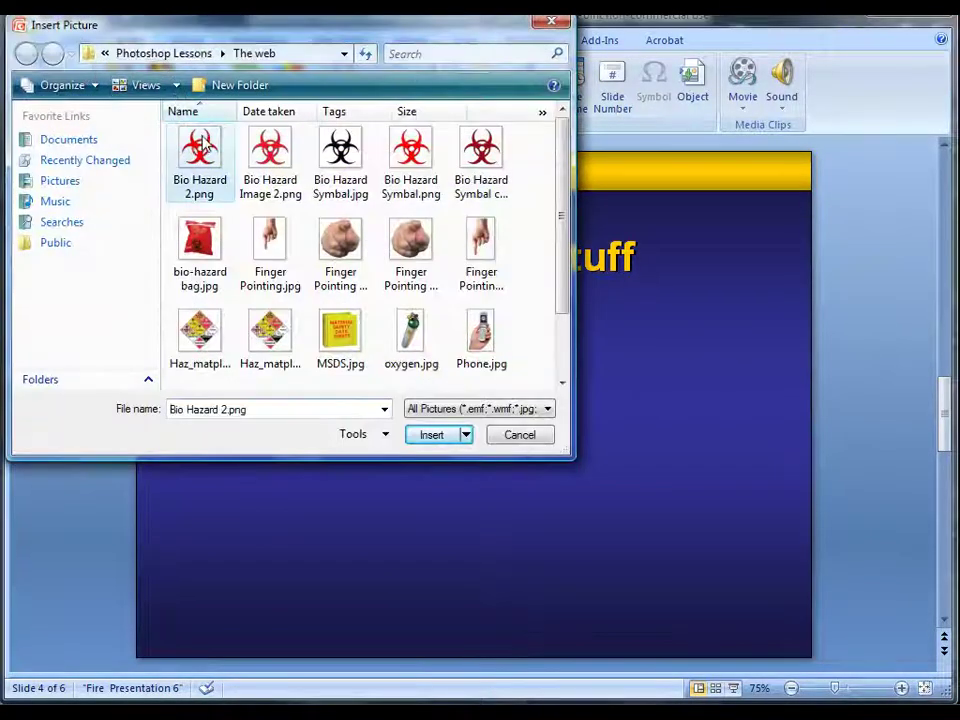
{"action": "left_click", "coordinate": [443, 441]}
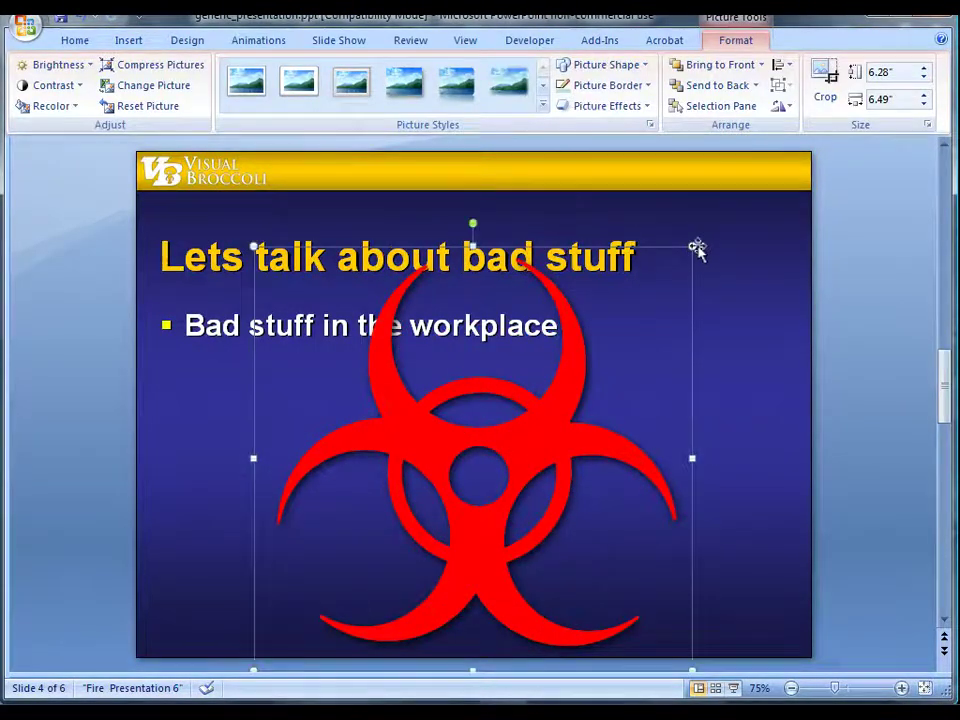
Shrink the biohazard picture and position it beneath the 'Bad stuff in the workplace' bullet
{"action": "left_click_drag", "start_coordinate": [695, 245], "coordinate": [538, 376]}
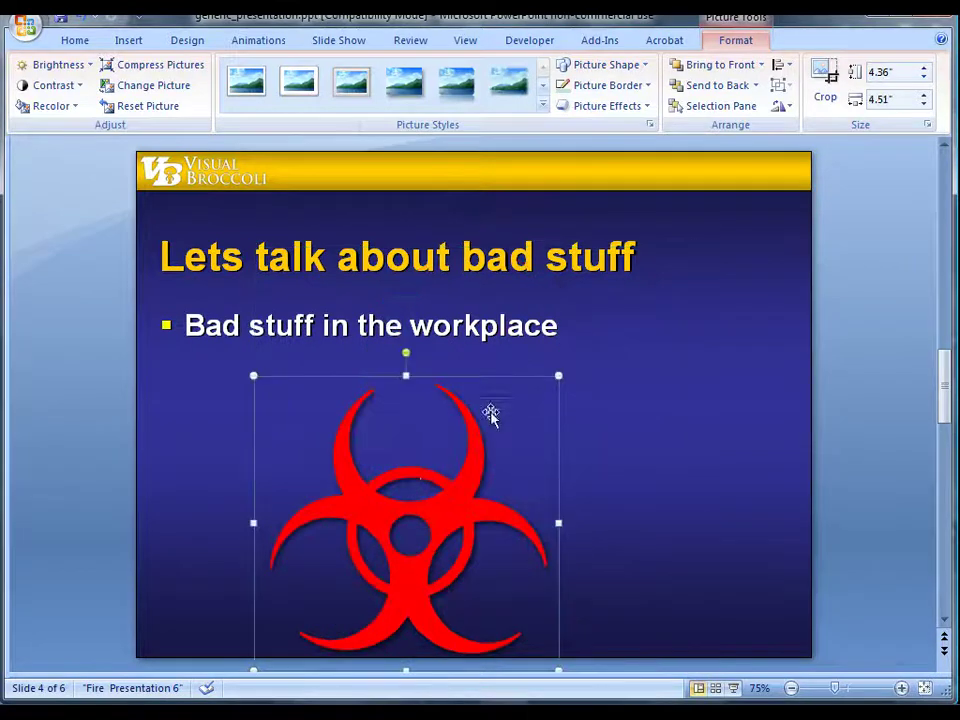
{"action": "left_click_drag", "start_coordinate": [423, 516], "coordinate": [491, 482]}
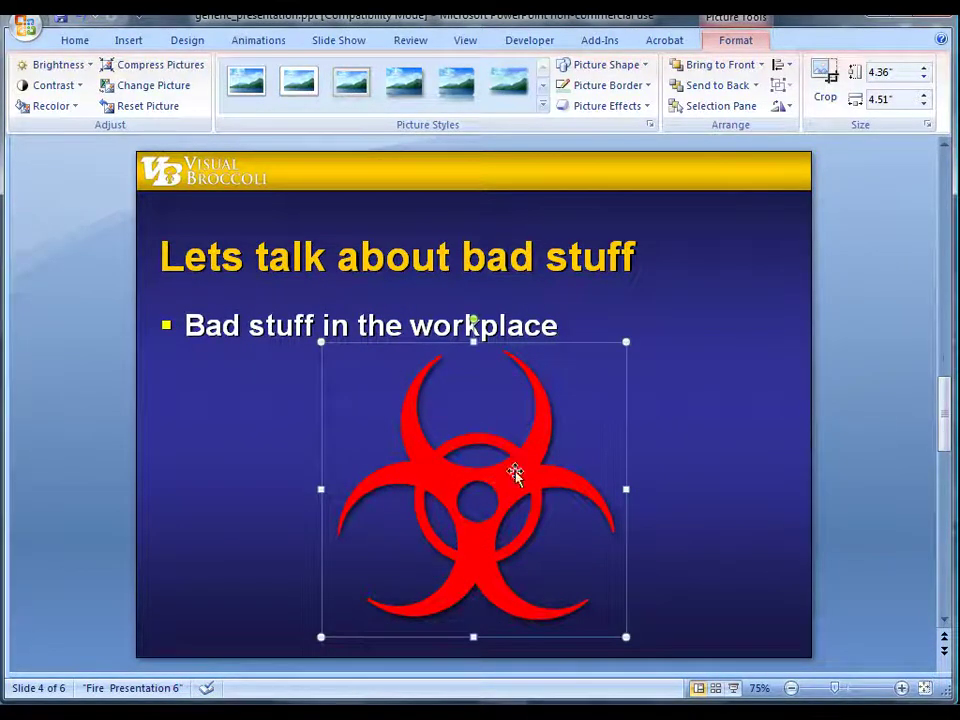
{"action": "left_click", "coordinate": [918, 323]}
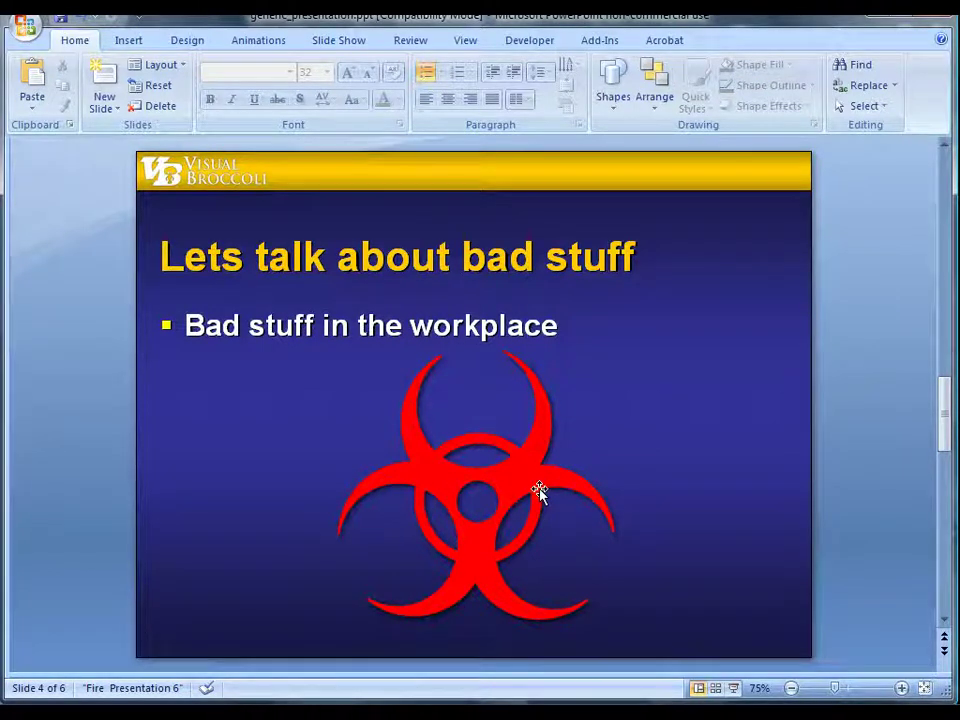
Move the biohazard picture slightly down so it clears the bullet text, then deselect it
{"action": "left_click_drag", "start_coordinate": [539, 492], "coordinate": [539, 498]}
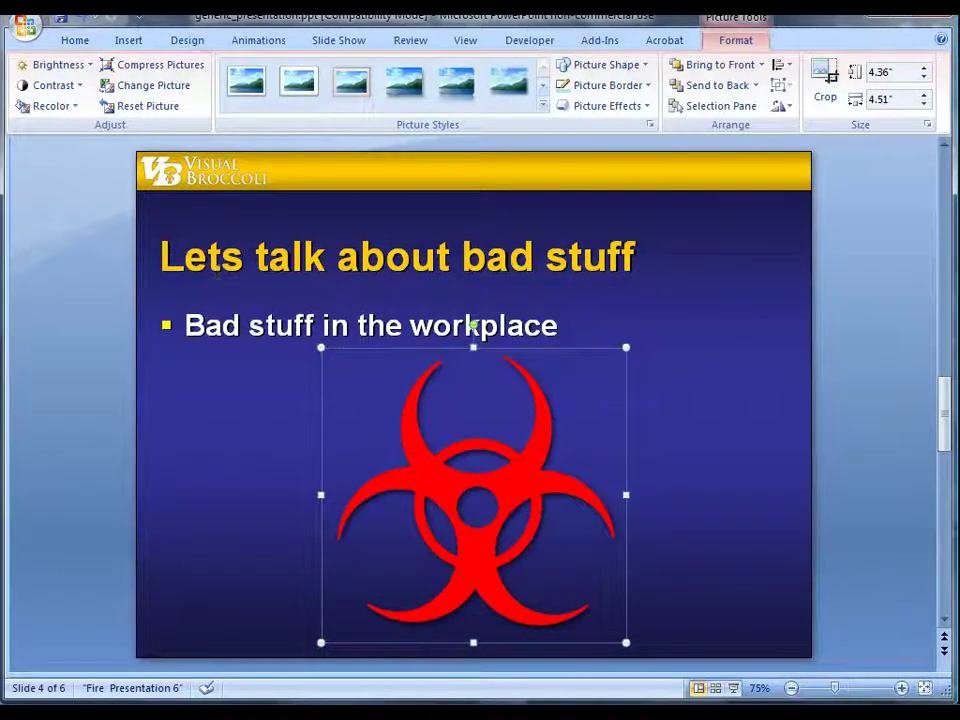
{"action": "left_click", "coordinate": [873, 289]}
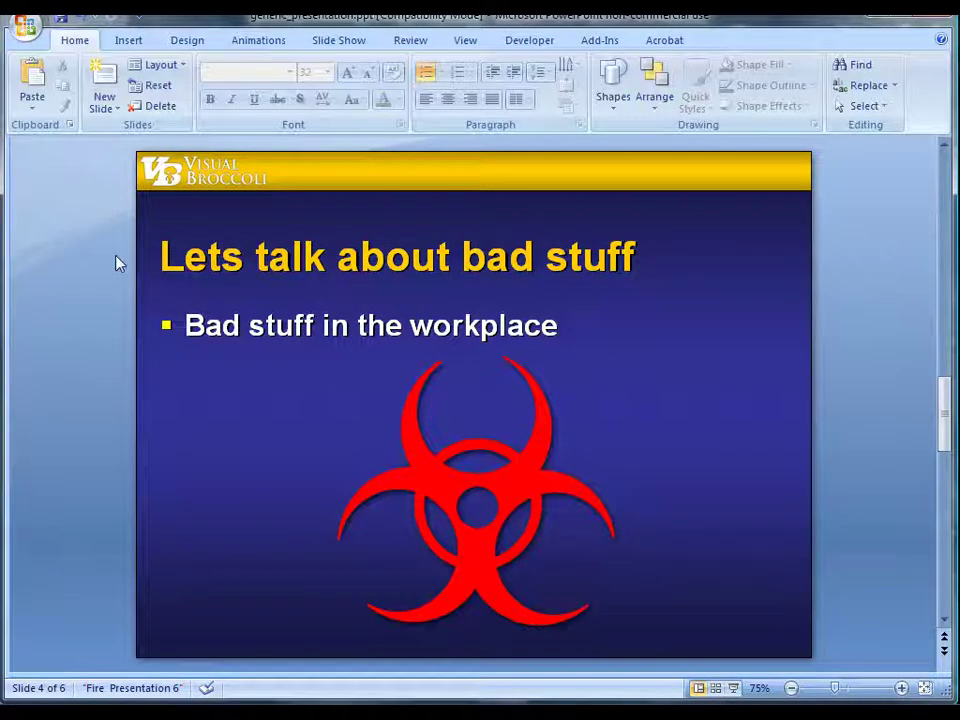